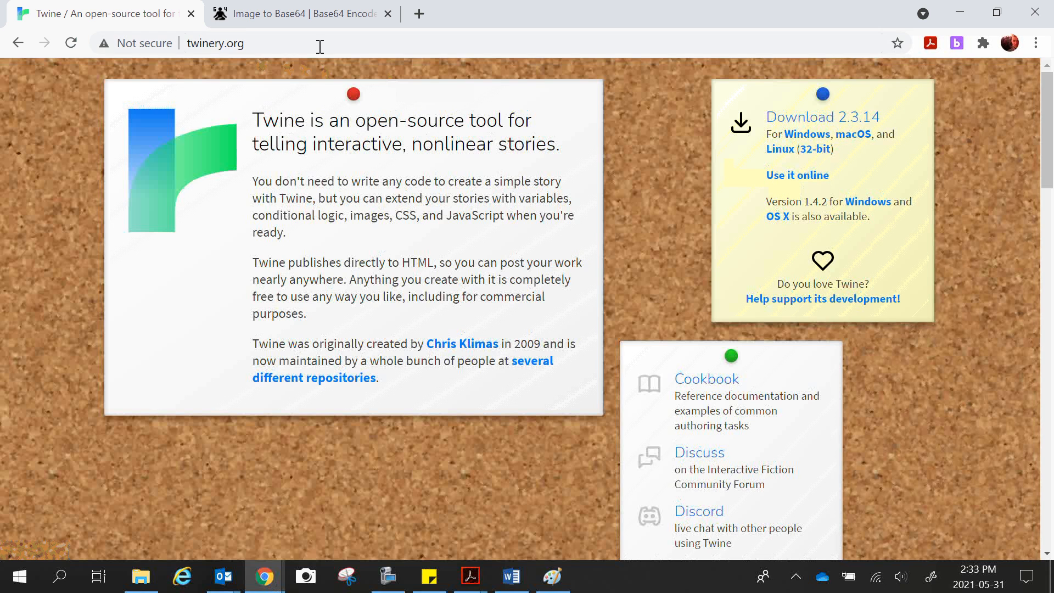
# Open the online version of Twine from the twinery.org home page.
pyautogui.moveTo(320, 46); pyautogui.dragTo(181, 44)
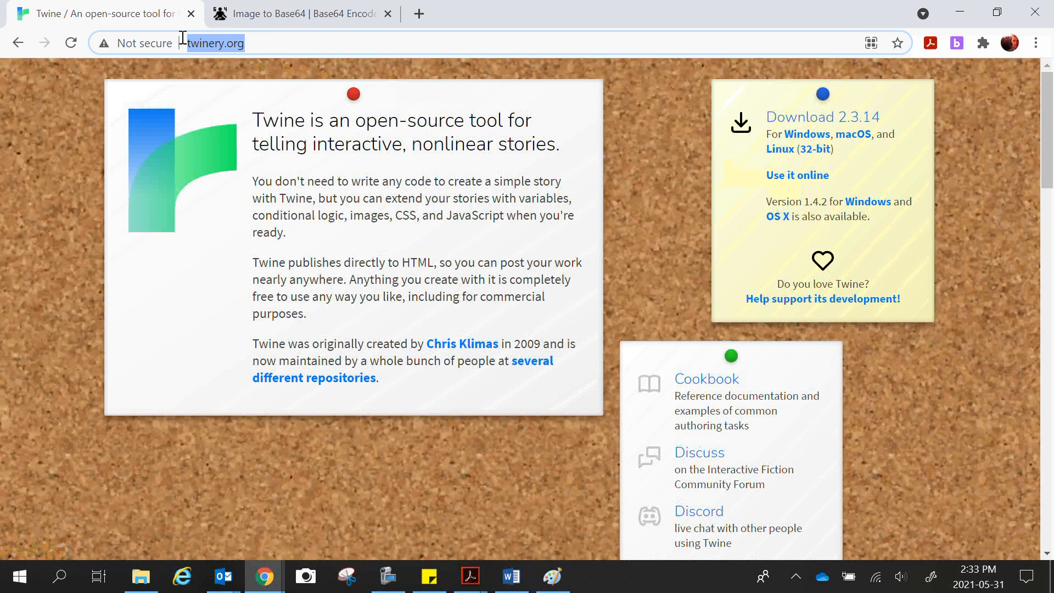
pyautogui.click(258, 44)
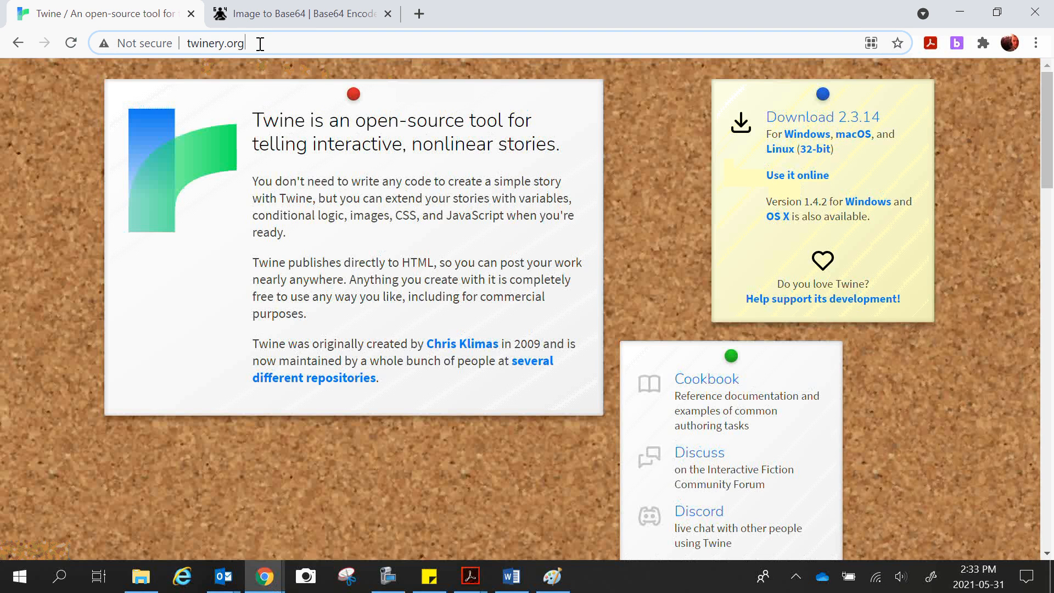
pyautogui.click(795, 176)
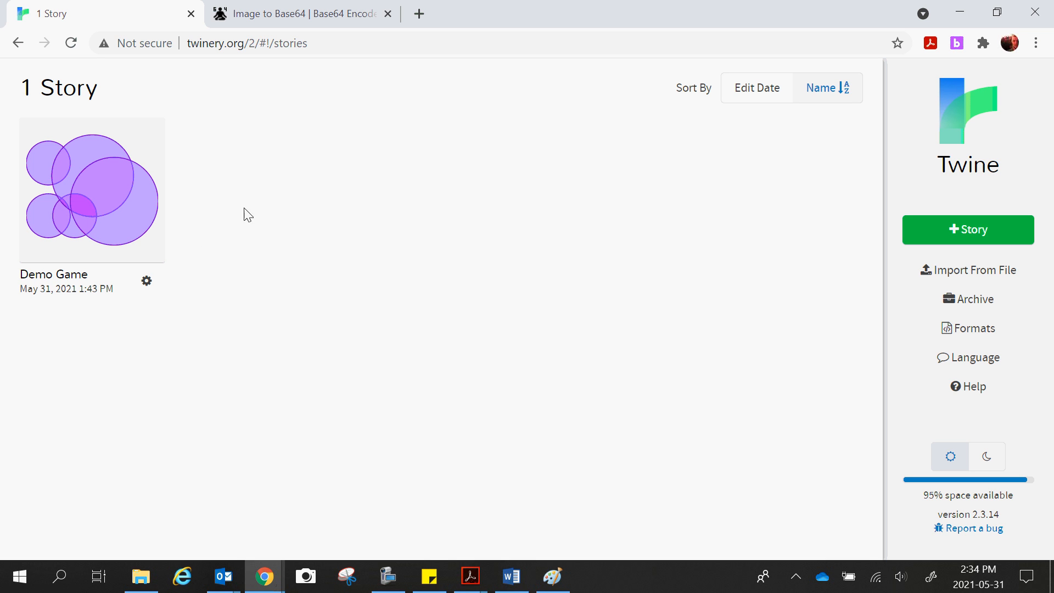
# Create a new story named "Title".
pyautogui.click(974, 227)
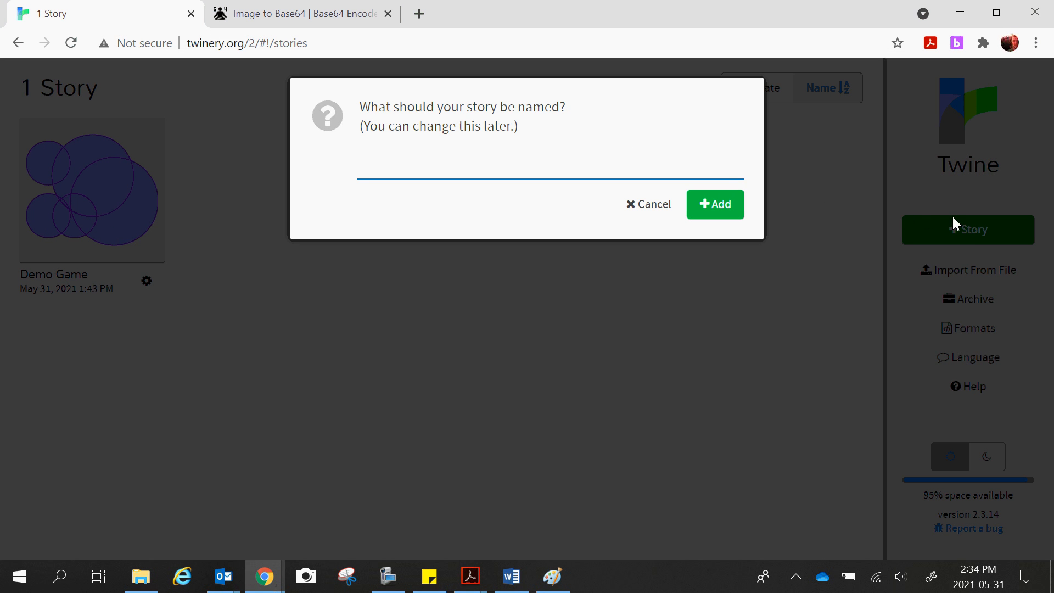
pyautogui.click(669, 211)
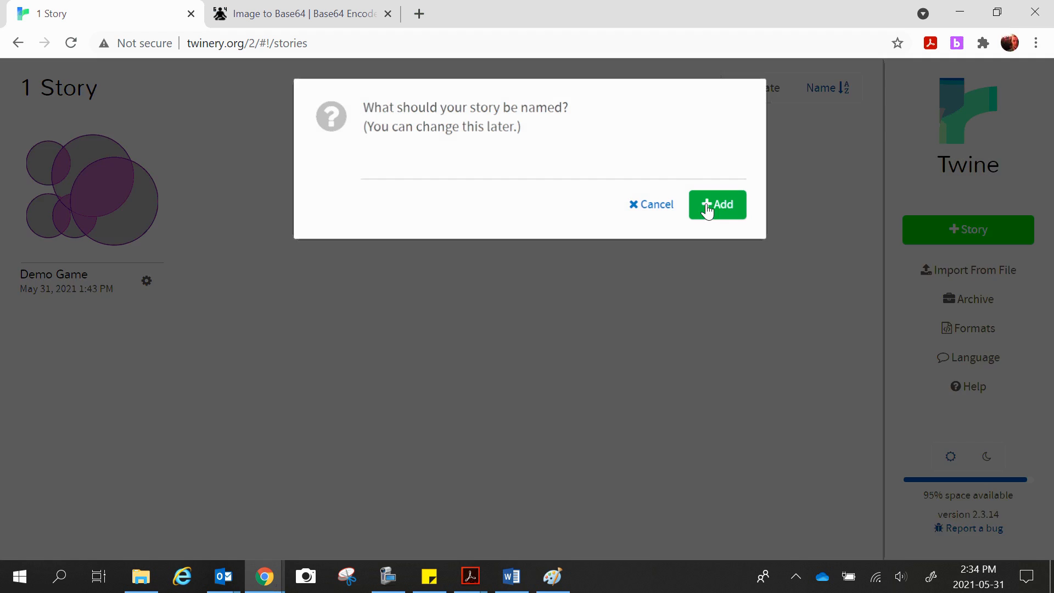
pyautogui.click(927, 233)
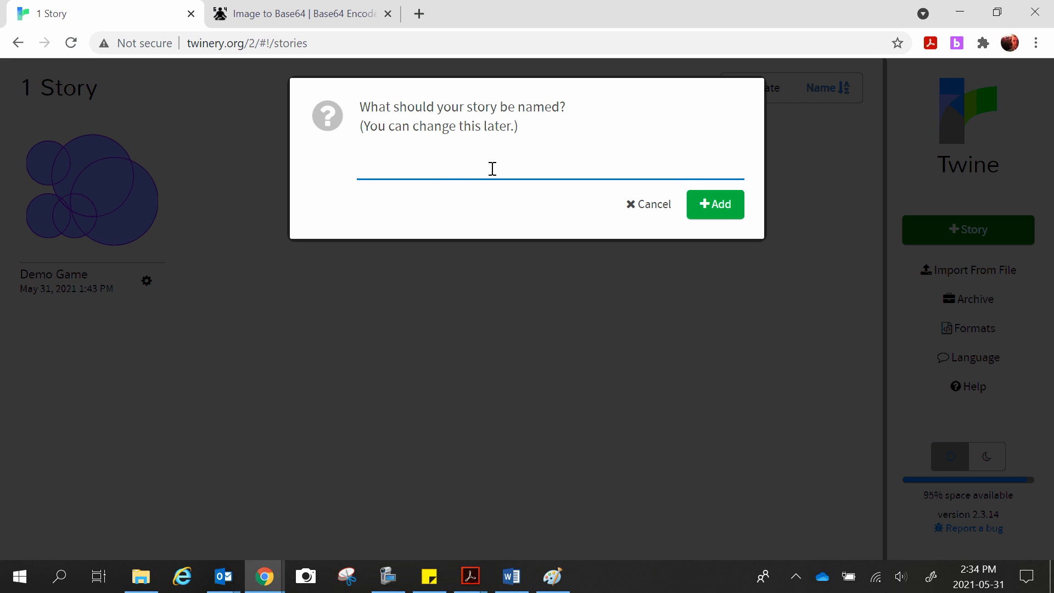
pyautogui.write('Title')
pyautogui.click(734, 212)
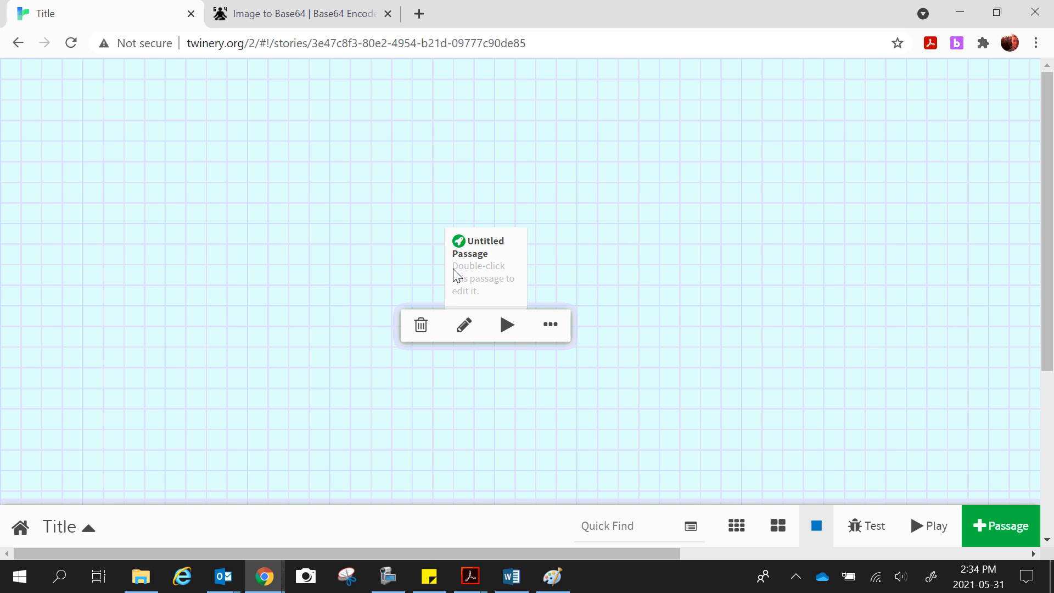
# Open the untitled passage for editing and rename it "Intro".
pyautogui.doubleClick(479, 263)
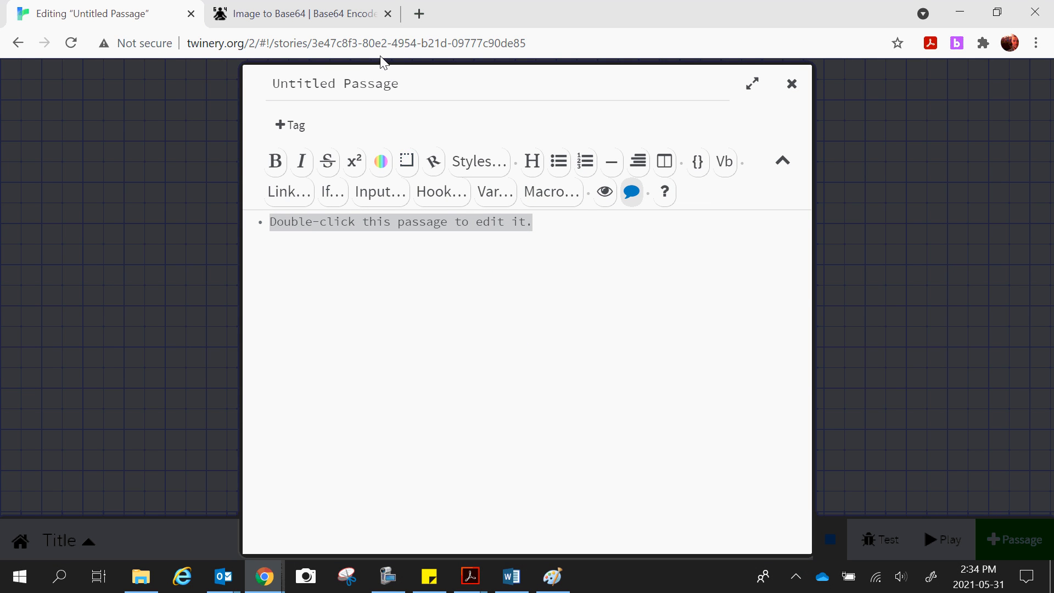
pyautogui.click(380, 78)
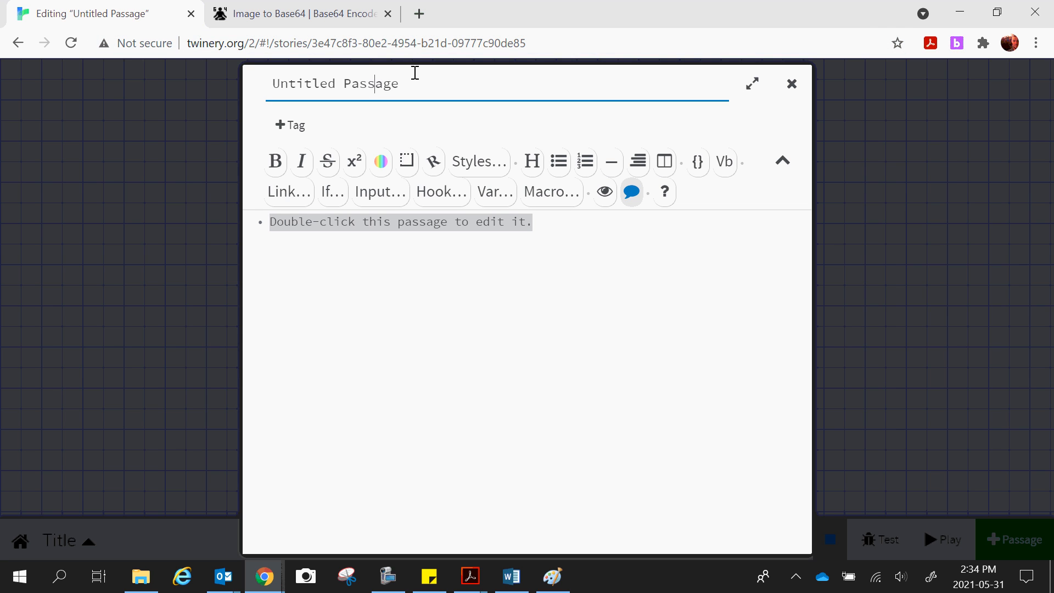
pyautogui.moveTo(421, 80); pyautogui.dragTo(262, 83)
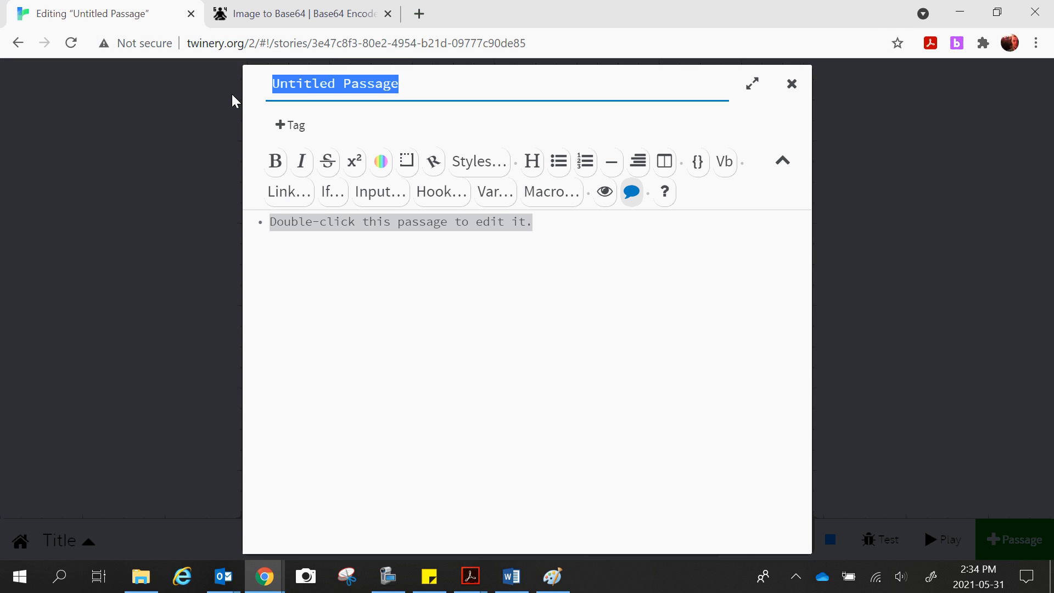
pyautogui.write('Intro')
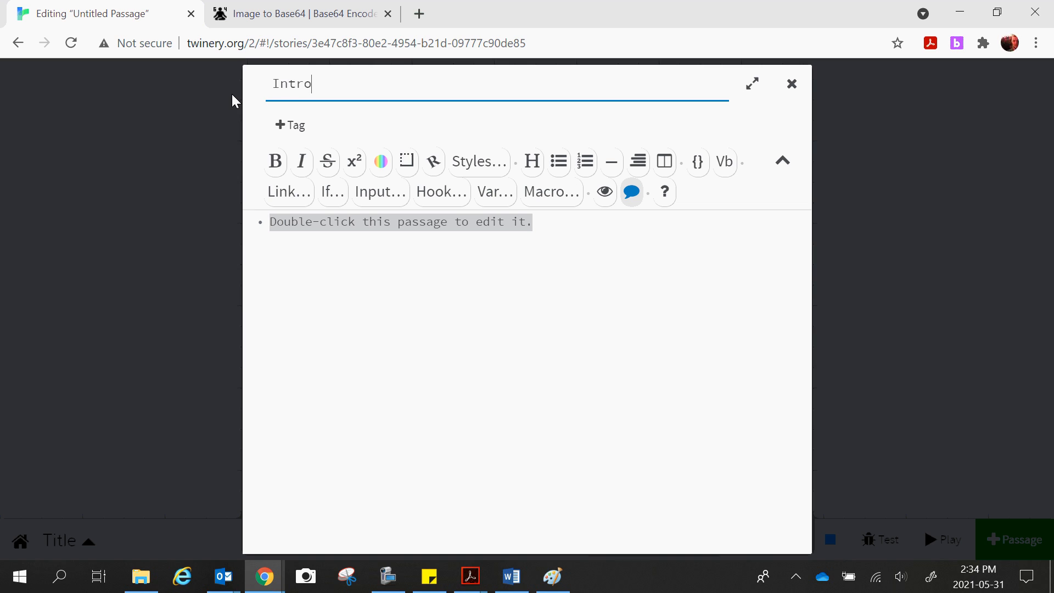
# Replace the Intro passage's placeholder text with "Welcome to my game! Do you really want to play?" and close the editor.
pyautogui.click(551, 223)
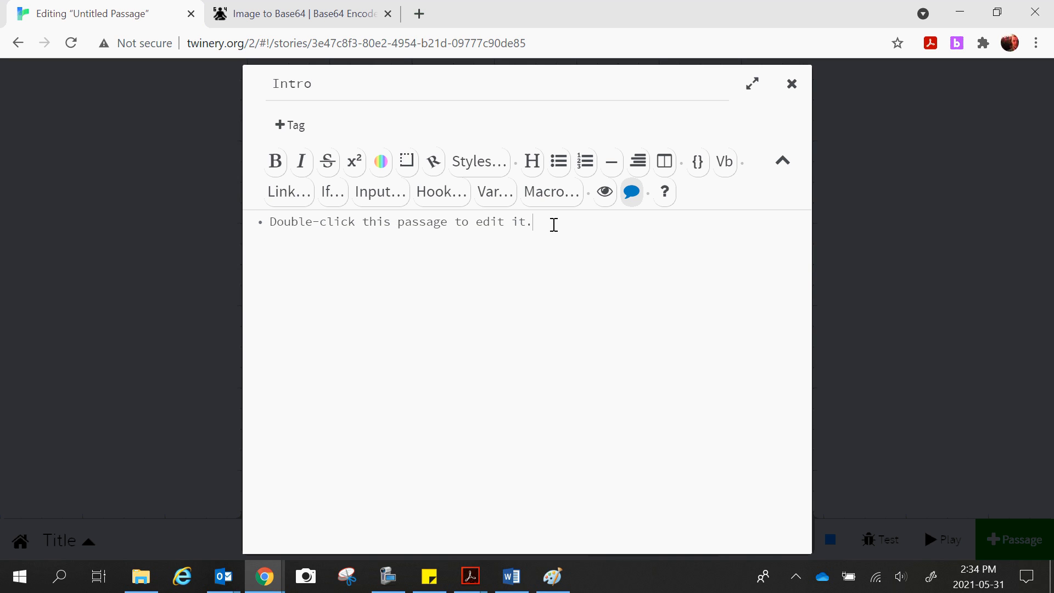
pyautogui.keyDown('shift'); pyautogui.click(268, 222); pyautogui.keyUp('shift')
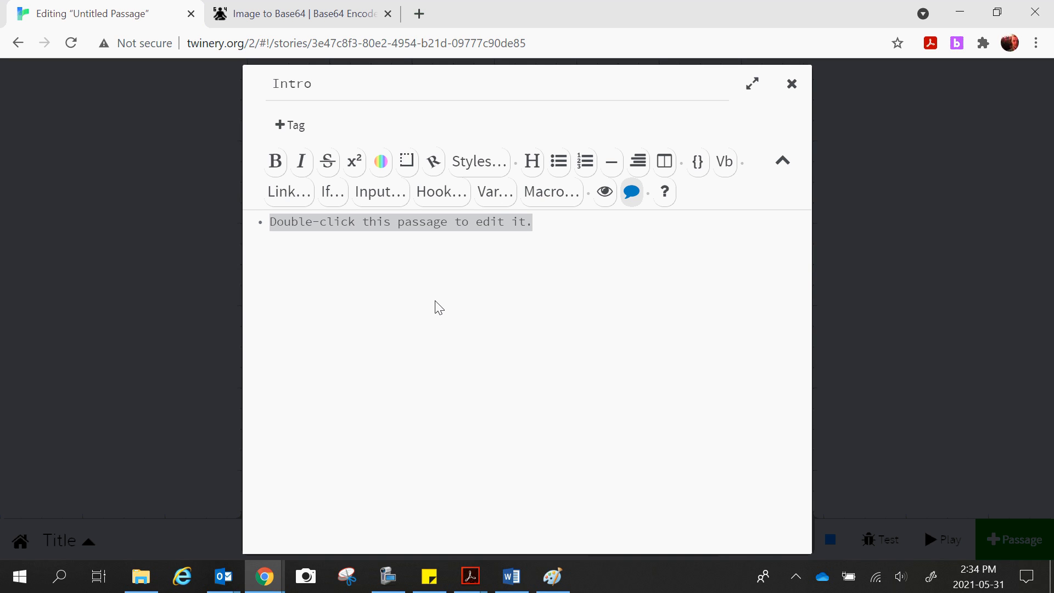
pyautogui.write('Welcom')
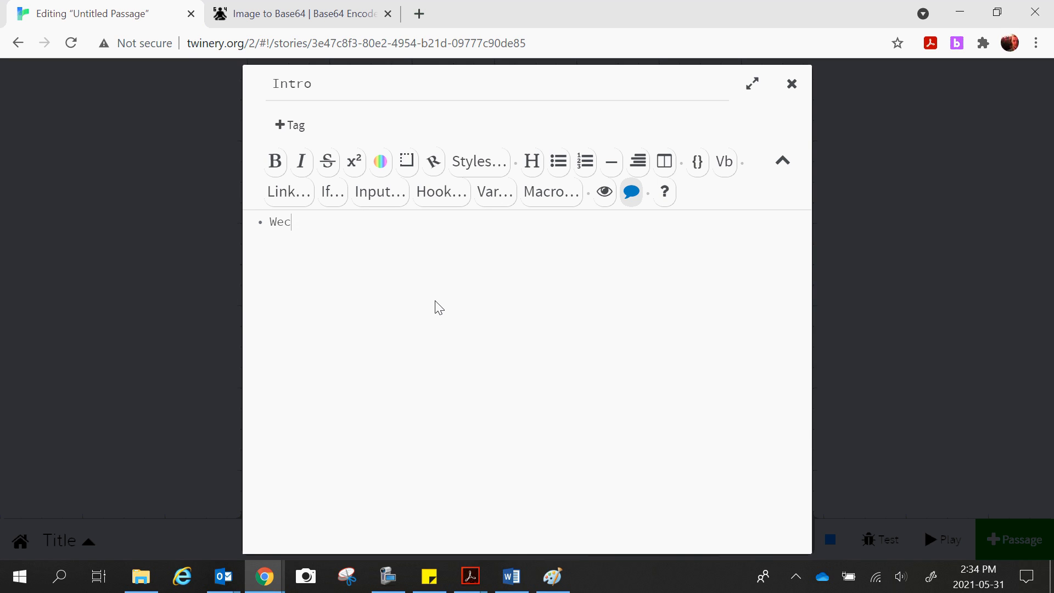
pyautogui.write('e to my game! Do you a')
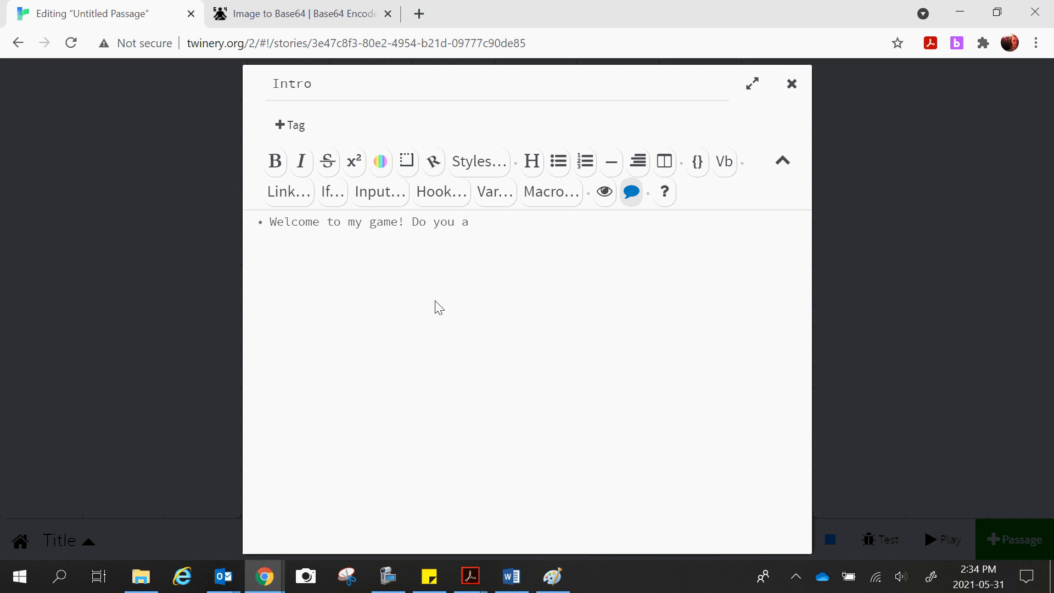
pyautogui.press('BackSpace')
pyautogui.write('really want to play?')
pyautogui.click(853, 268)
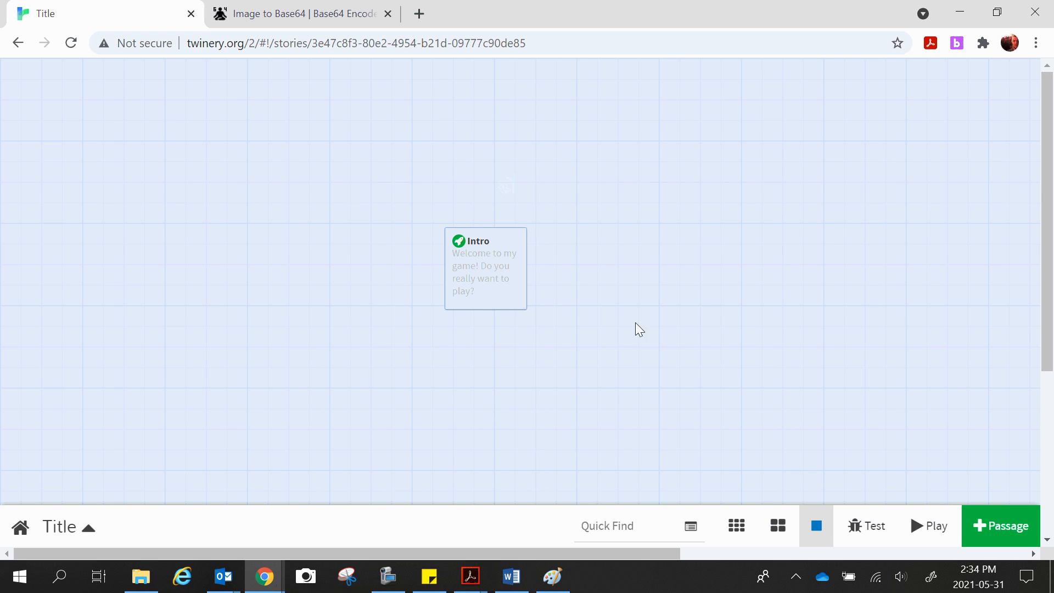
# Move the Intro passage higher on the story map and add the link [[Yes|accept]] below its text, after a blank line.
pyautogui.moveTo(472, 273); pyautogui.dragTo(487, 185)
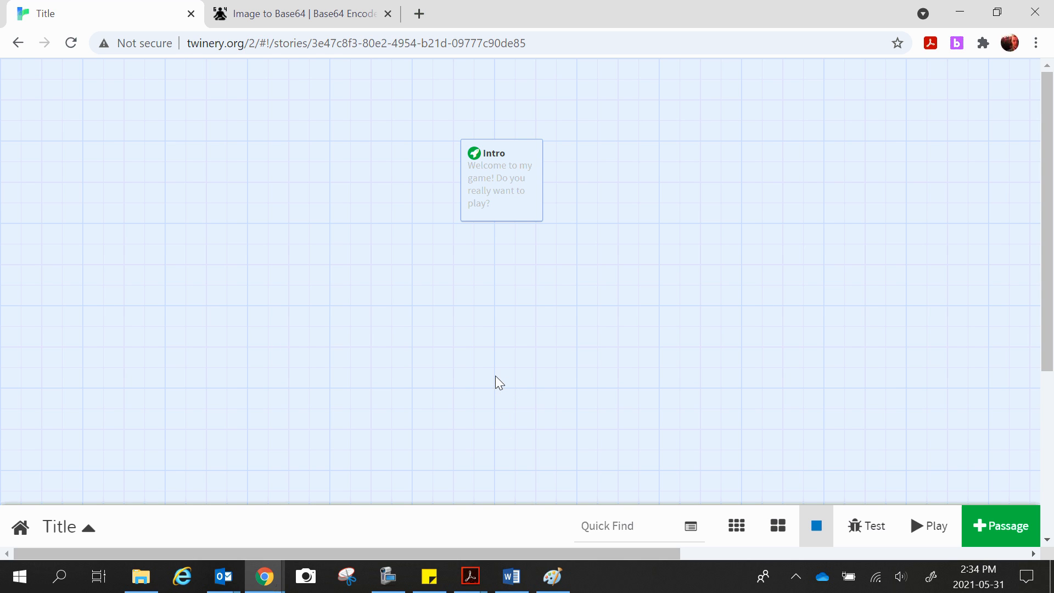
pyautogui.moveTo(505, 187)
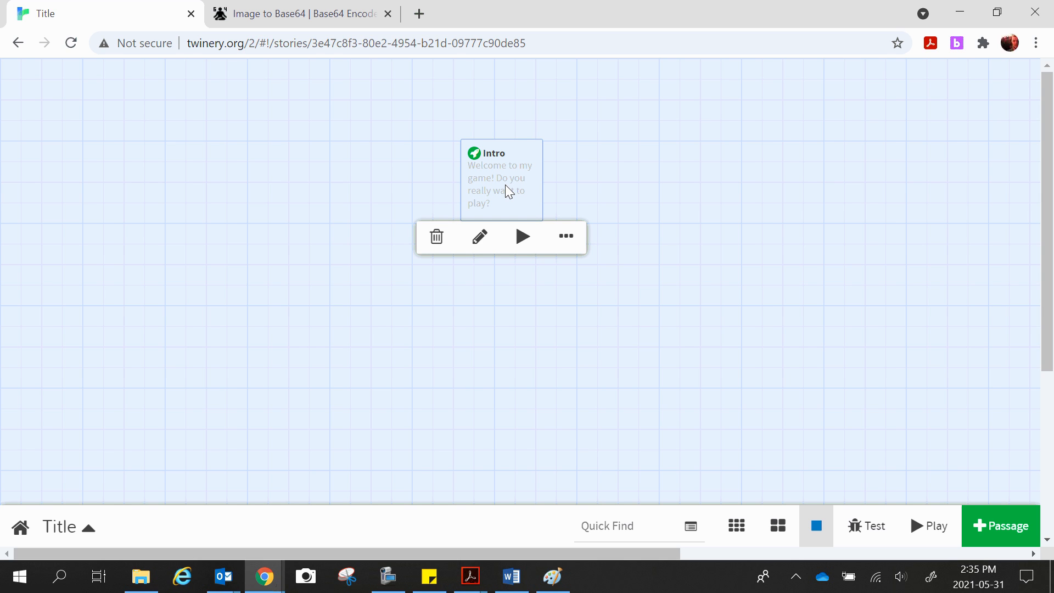
pyautogui.doubleClick(505, 184)
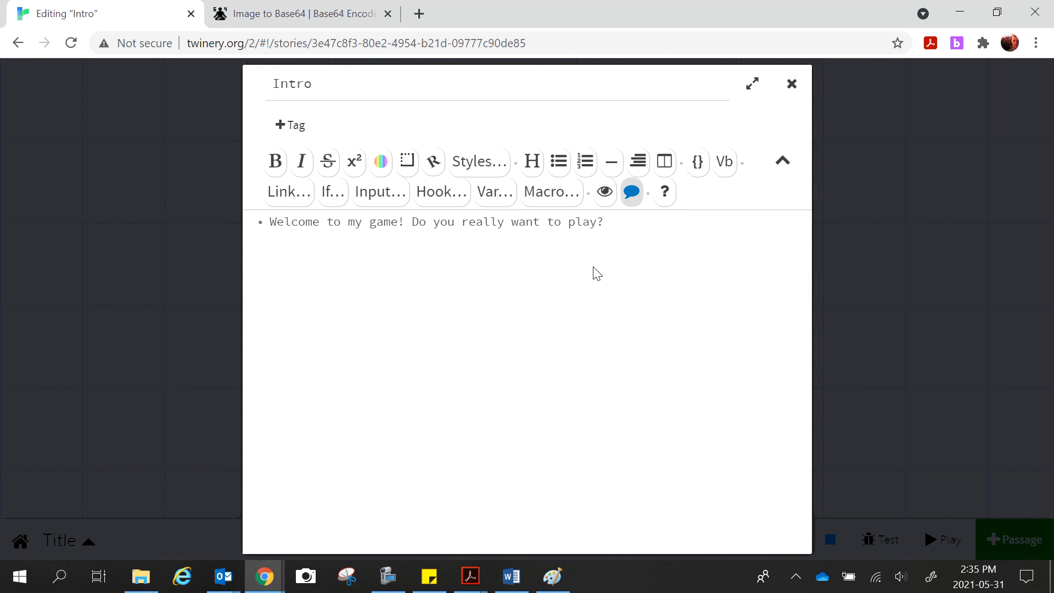
pyautogui.press('Return')
pyautogui.press('Return')
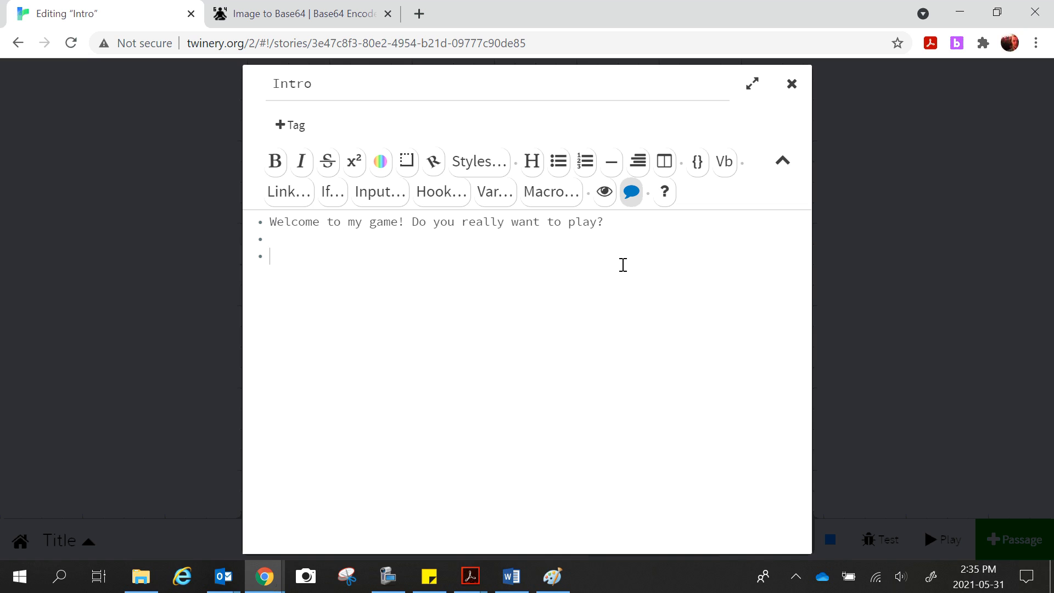
pyautogui.write('[[Yes')
pyautogui.write('accept]]')
pyautogui.click(849, 231)
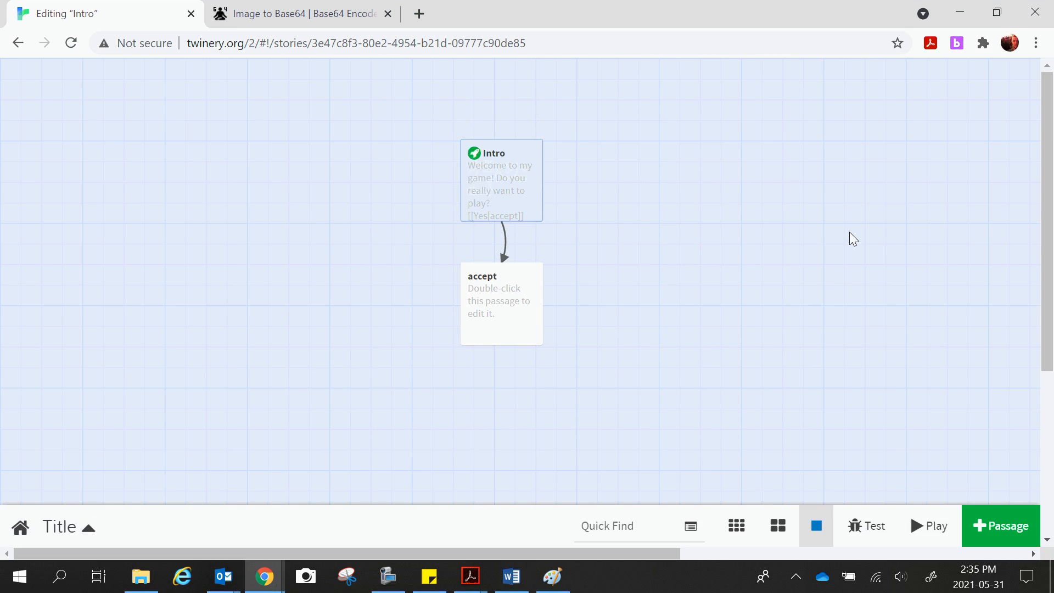
# Move the accept passage to the lower left of Intro and replace its placeholder text with "Thanks for accepting!".
pyautogui.moveTo(515, 306)
pyautogui.moveTo(506, 330); pyautogui.dragTo(423, 310)
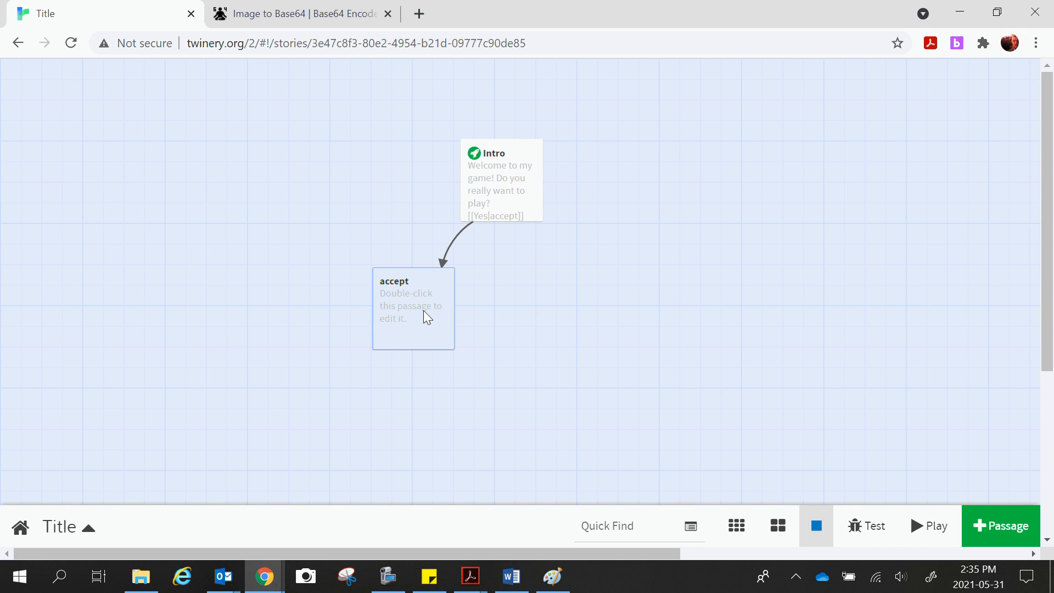
pyautogui.doubleClick(416, 305)
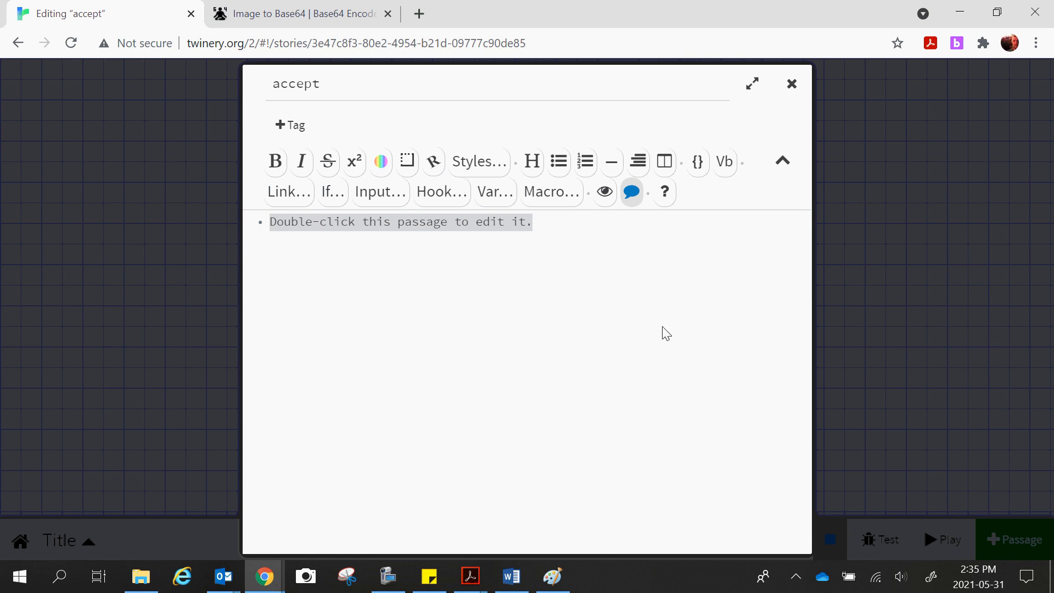
pyautogui.write('Thanks f')
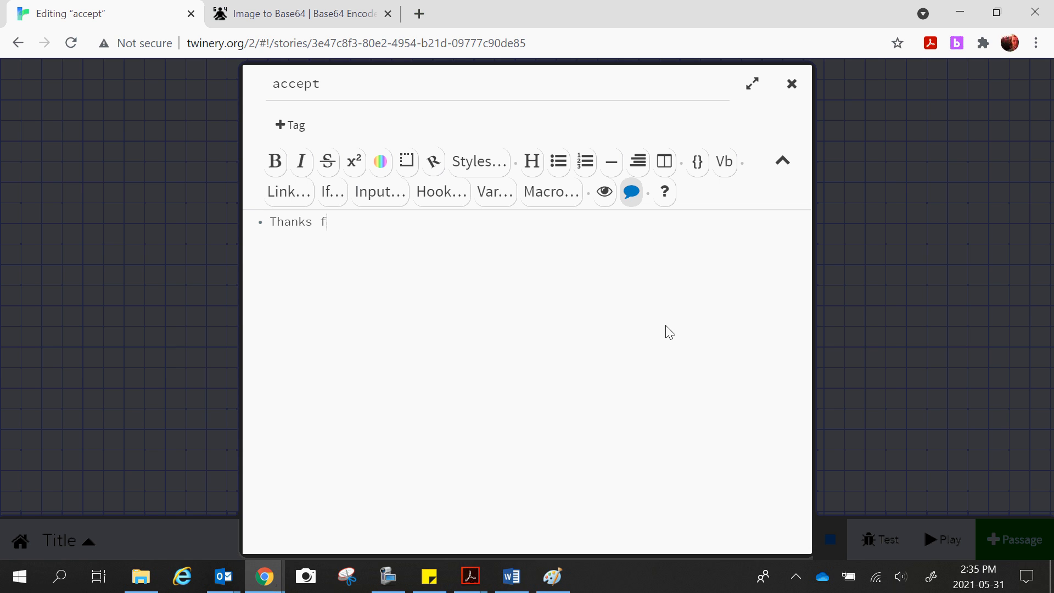
pyautogui.write('or accepting!')
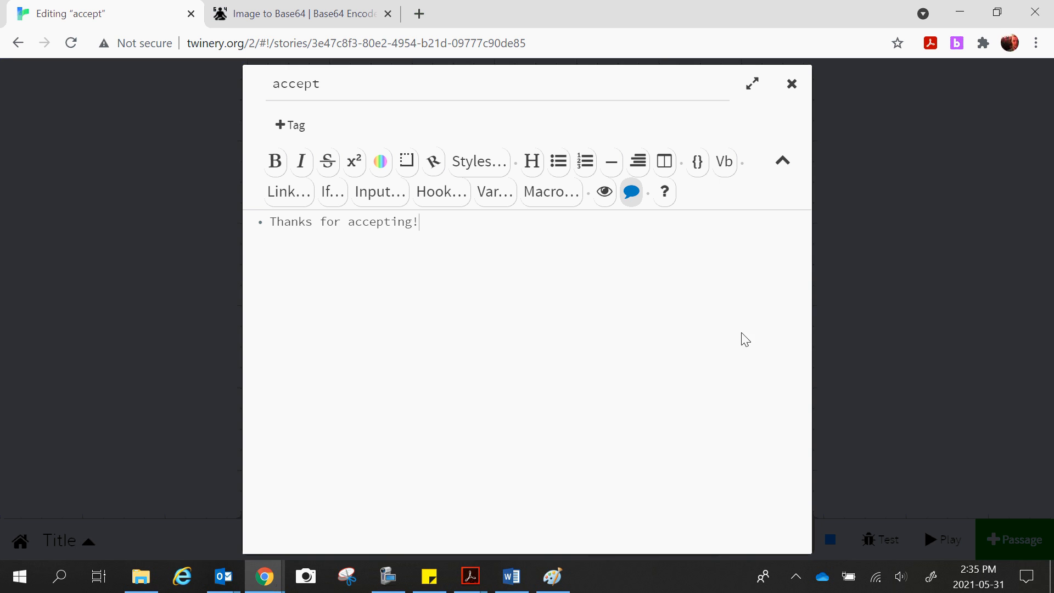
pyautogui.click(899, 319)
# Test the story from the Intro passage, follow the Yes link, and close the test.
pyautogui.moveTo(517, 183)
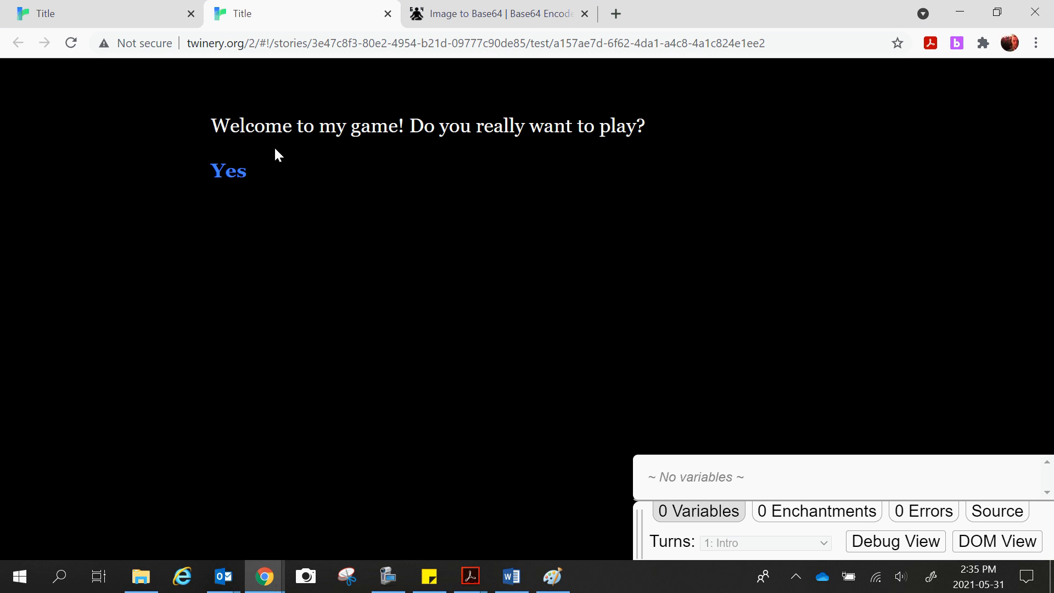
pyautogui.click(235, 181)
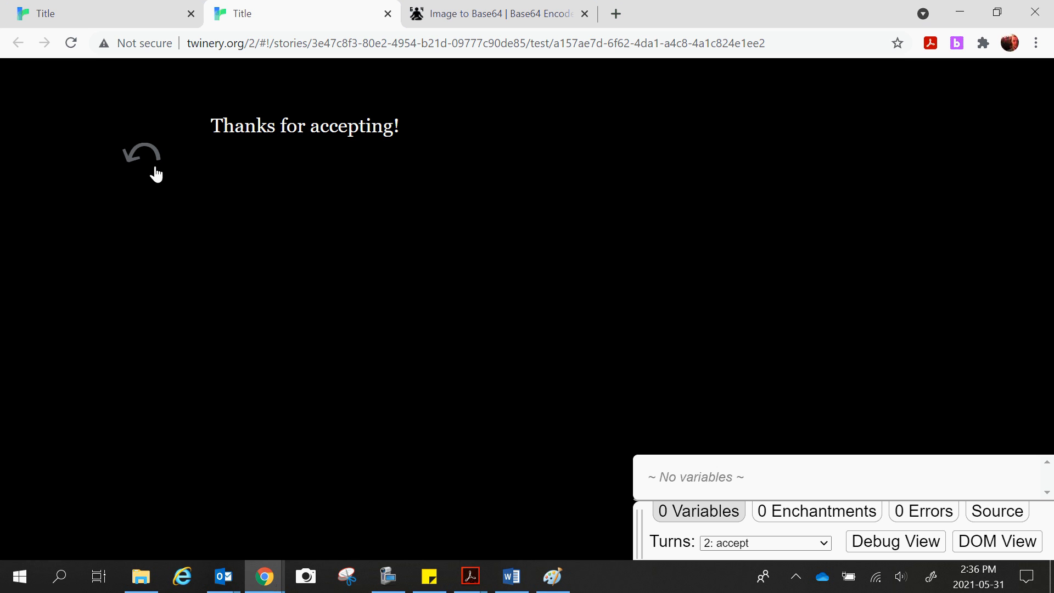
pyautogui.click(386, 16)
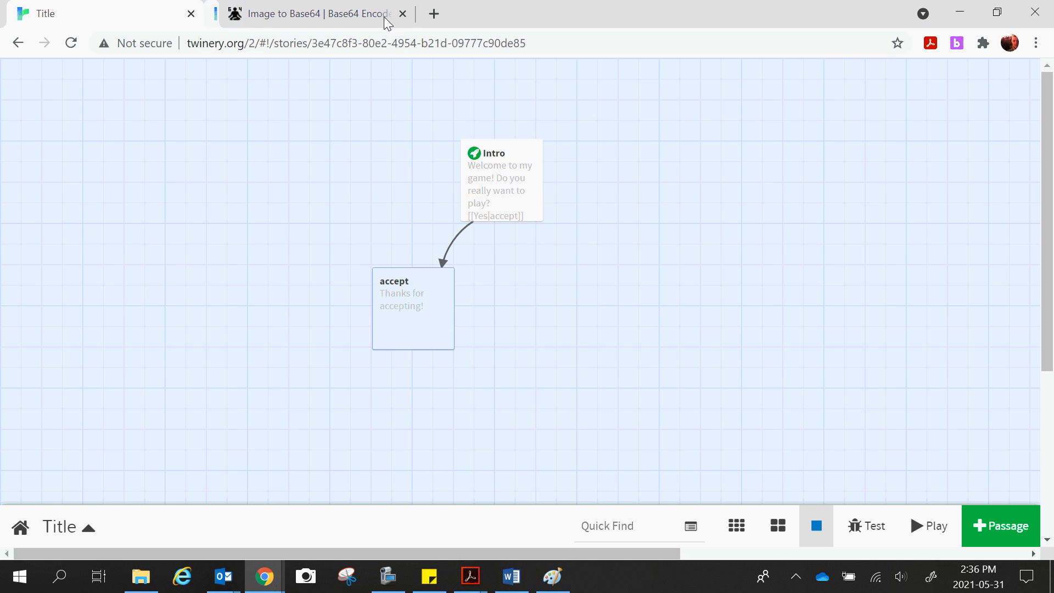
pyautogui.moveTo(503, 199)
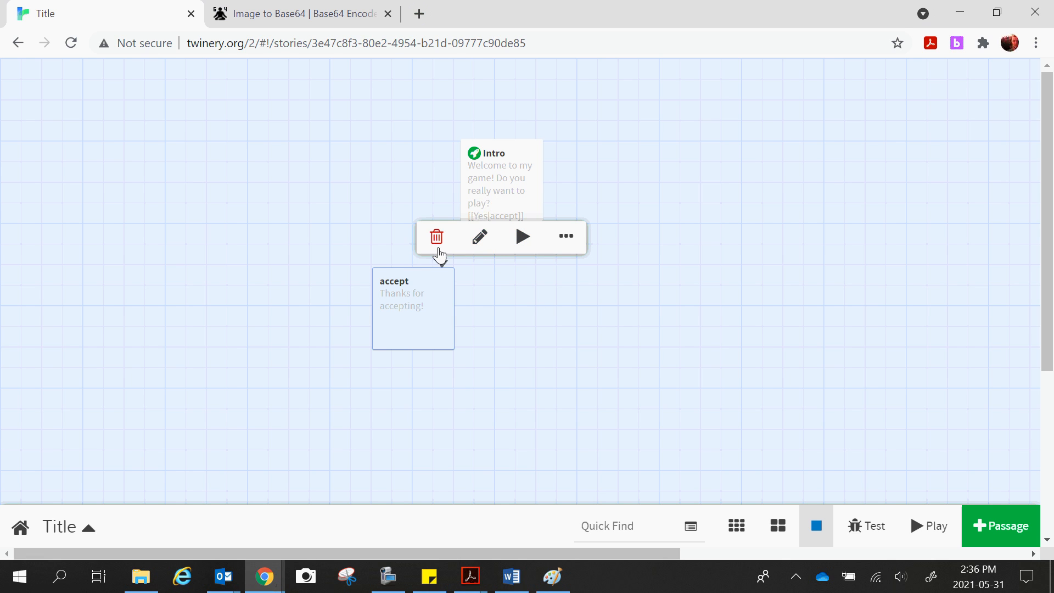
pyautogui.click(566, 237)
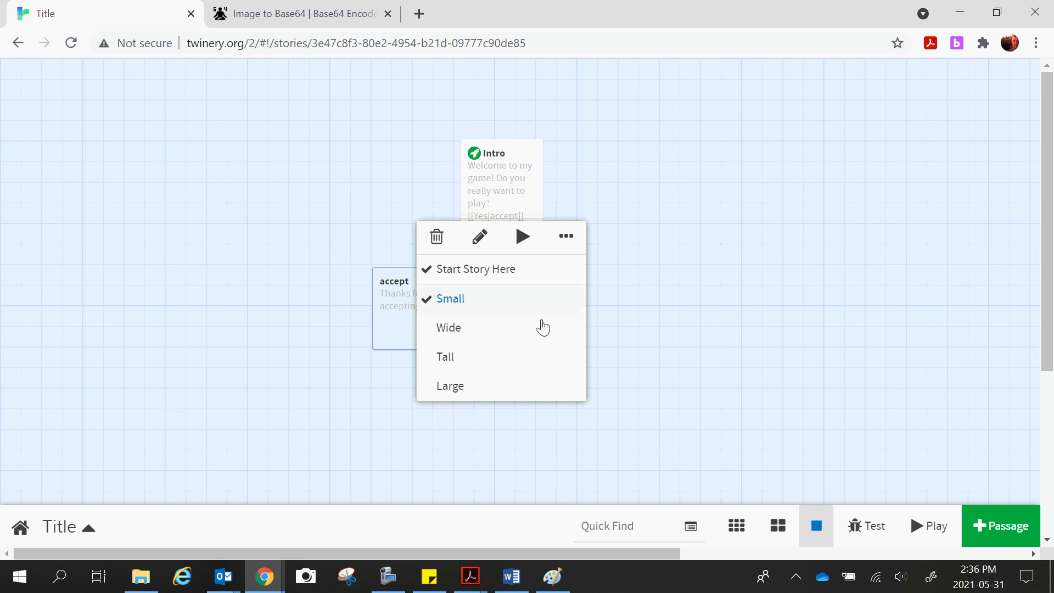
pyautogui.click(566, 240)
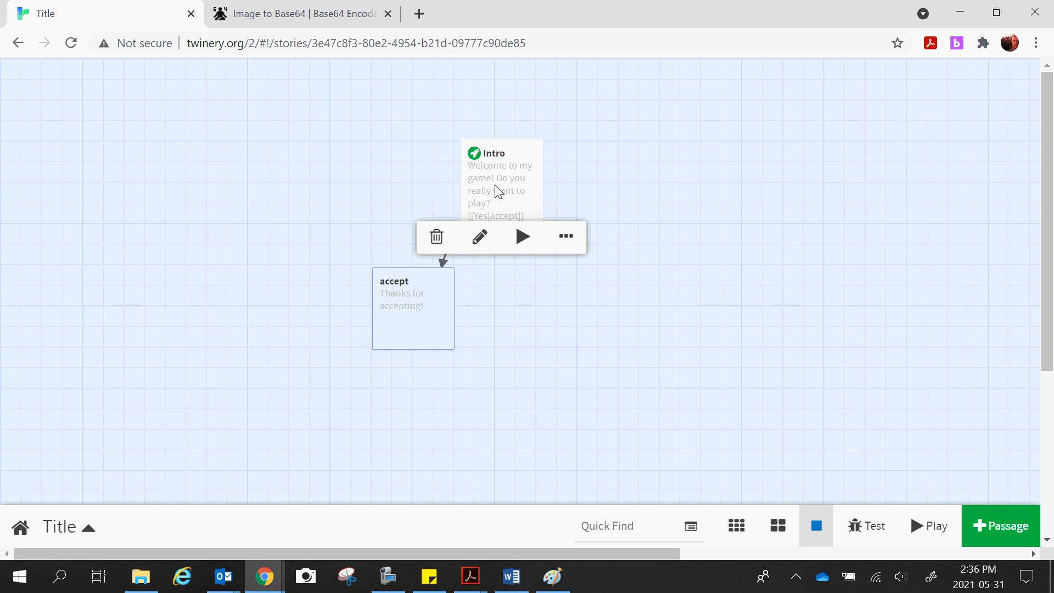
# Add the link [[No|reject]] on a new line under the Yes link in the Intro passage and close the editor.
pyautogui.click(484, 240)
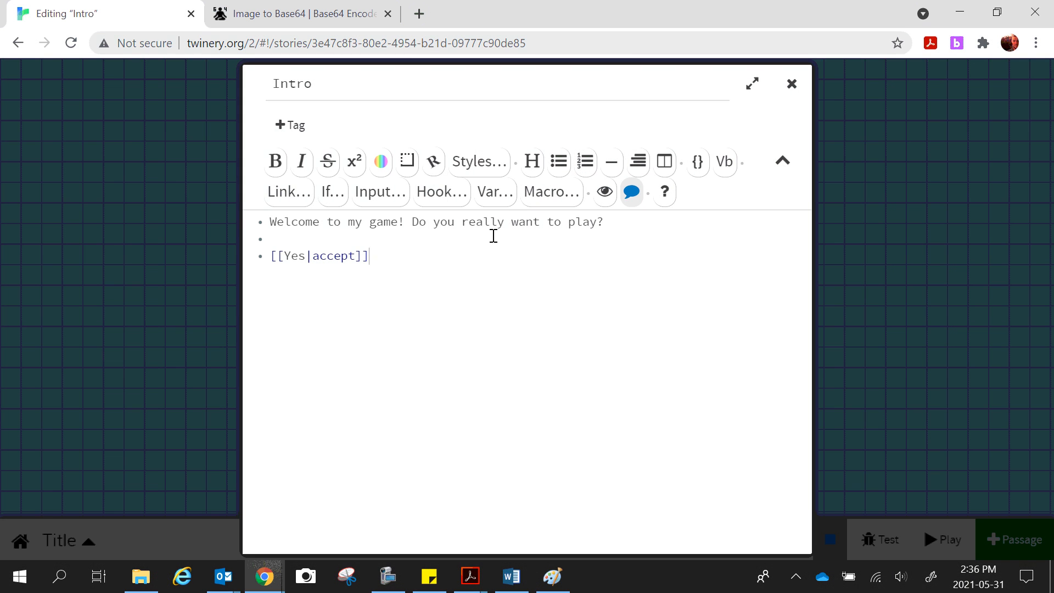
pyautogui.press('Return')
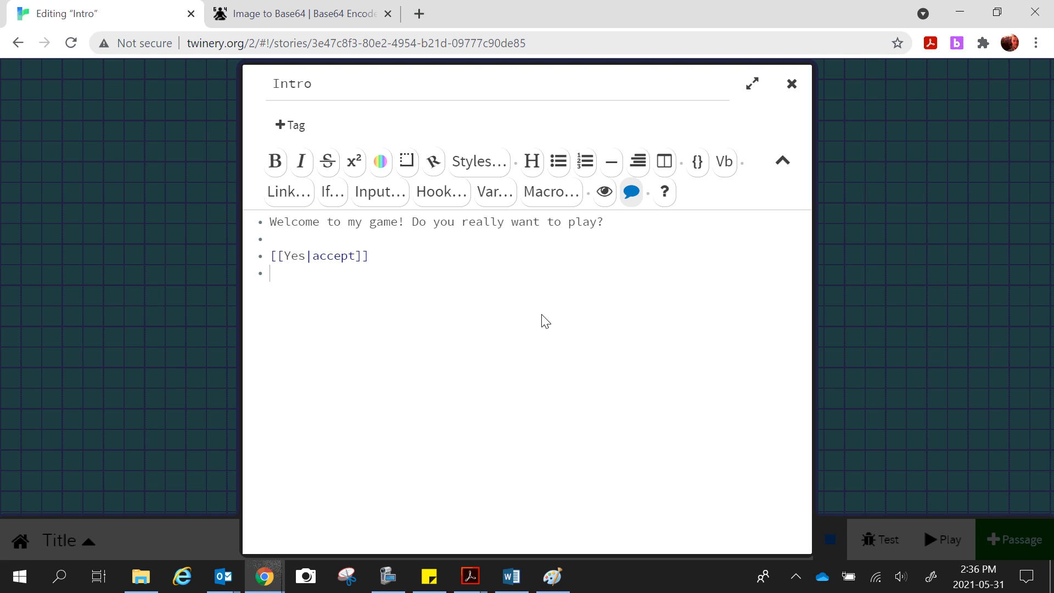
pyautogui.write('[[No')
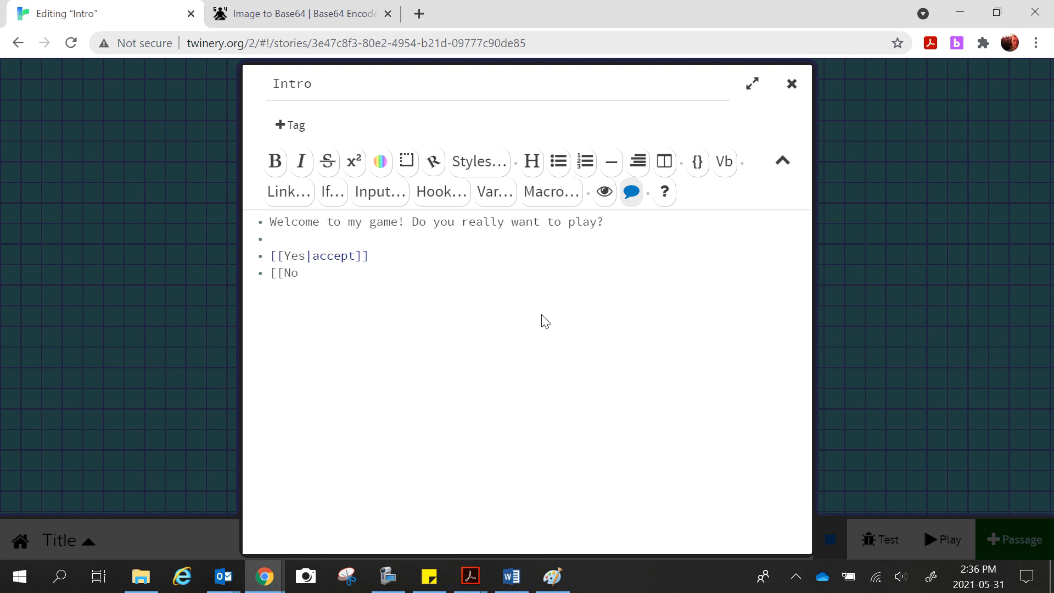
pyautogui.write('|reject]]')
pyautogui.click(890, 261)
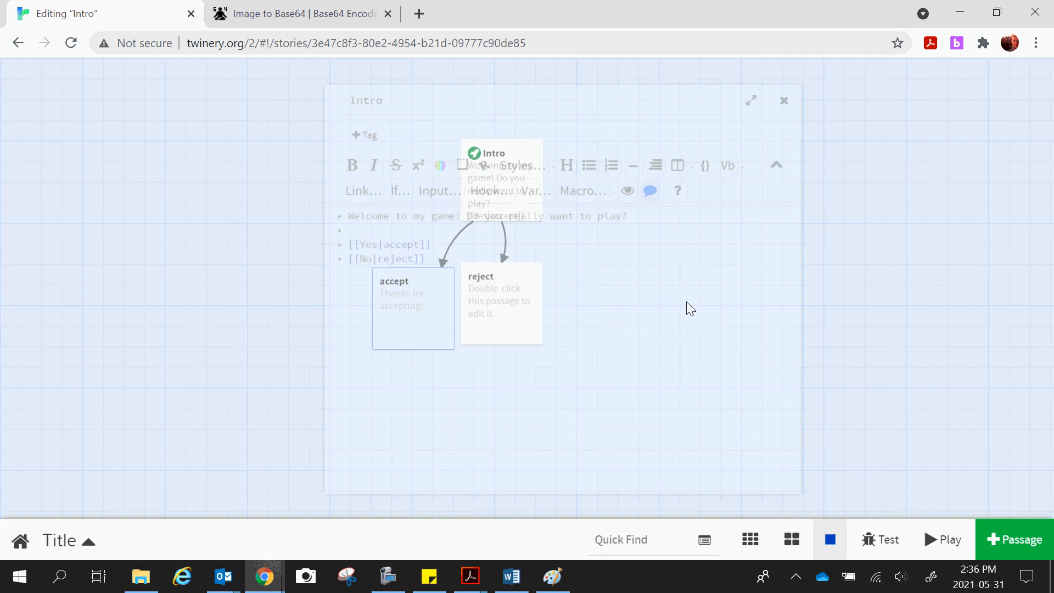
# Move the reject passage to the lower right of Intro and replace its placeholder text with "Why did you even click this?".
pyautogui.moveTo(514, 318)
pyautogui.moveTo(498, 308); pyautogui.dragTo(580, 305)
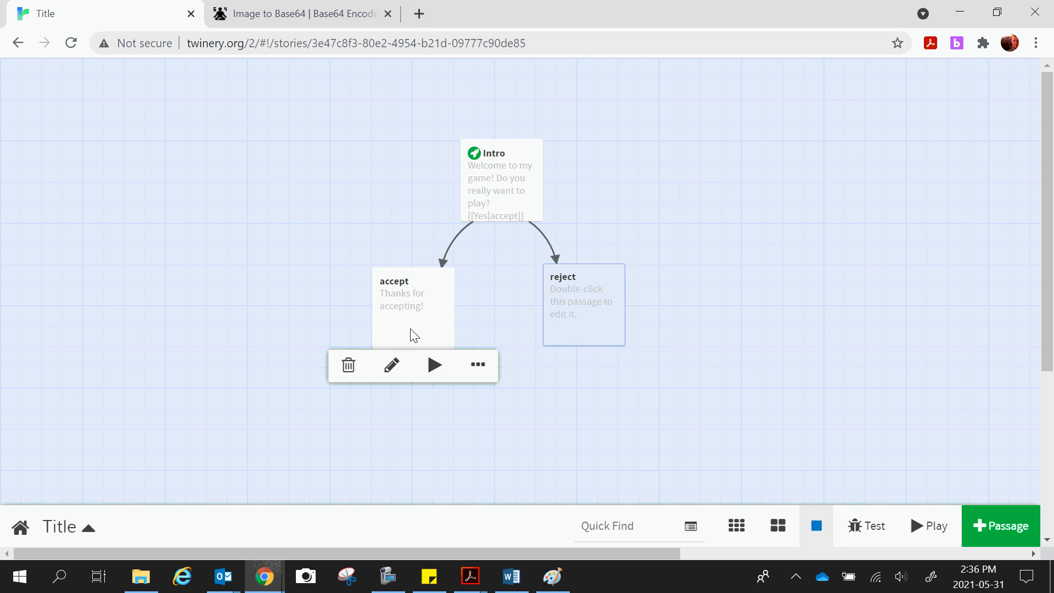
pyautogui.doubleClick(555, 320)
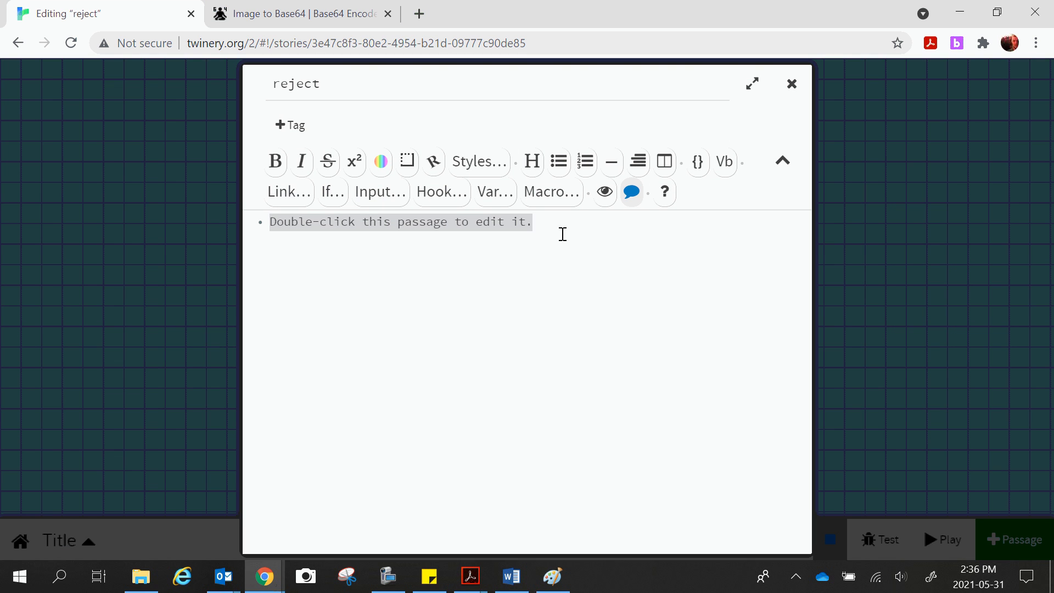
pyautogui.write('Why a')
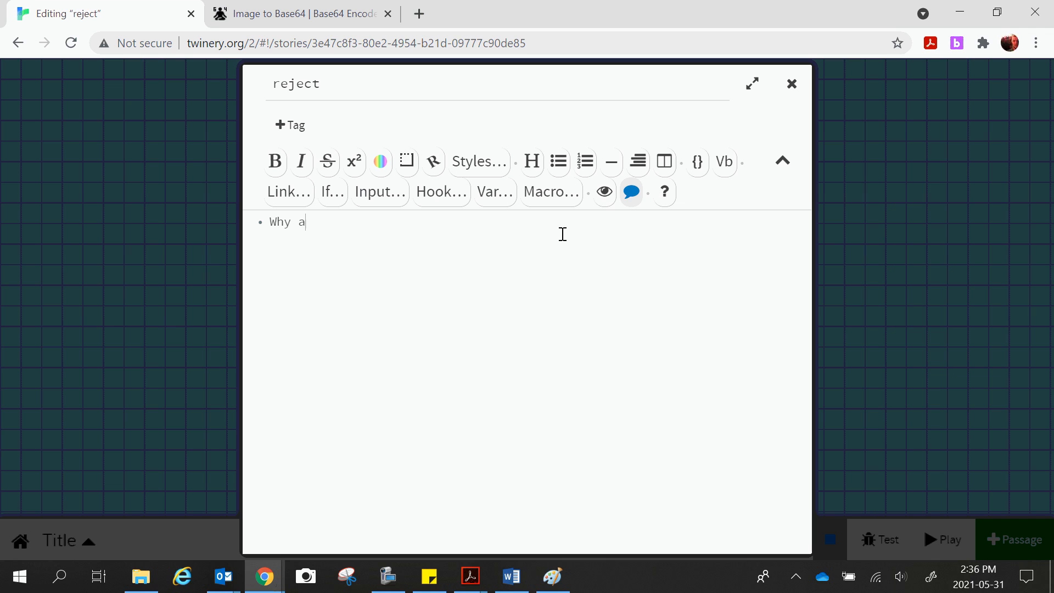
pyautogui.press('BackSpace')
pyautogui.write('did you even click this?')
pyautogui.click(897, 225)
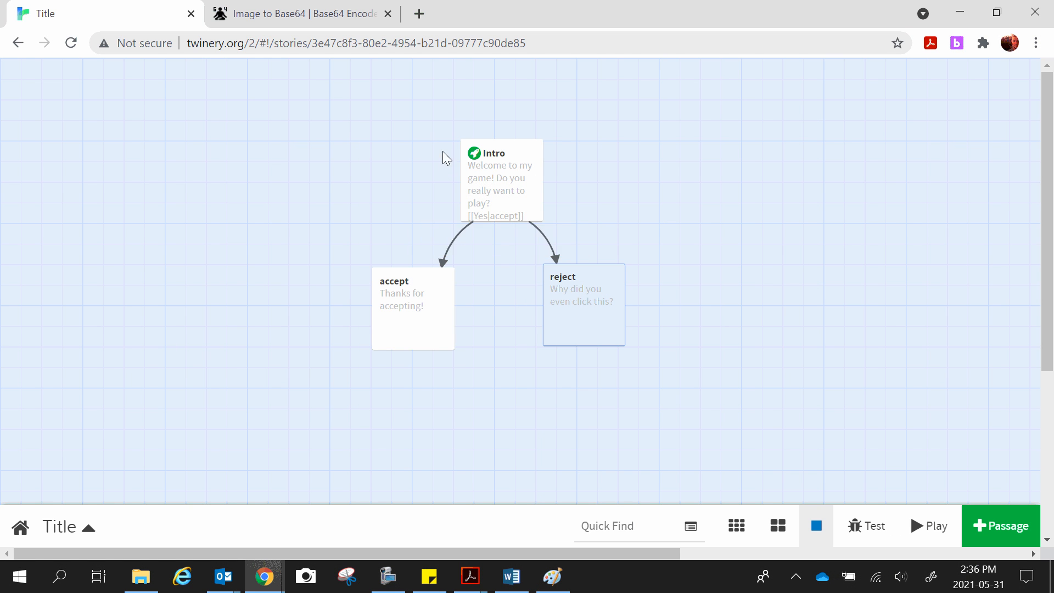
# Test the story from the Intro passage, following the Yes and No links and returning after each, and close the test.
pyautogui.moveTo(494, 208)
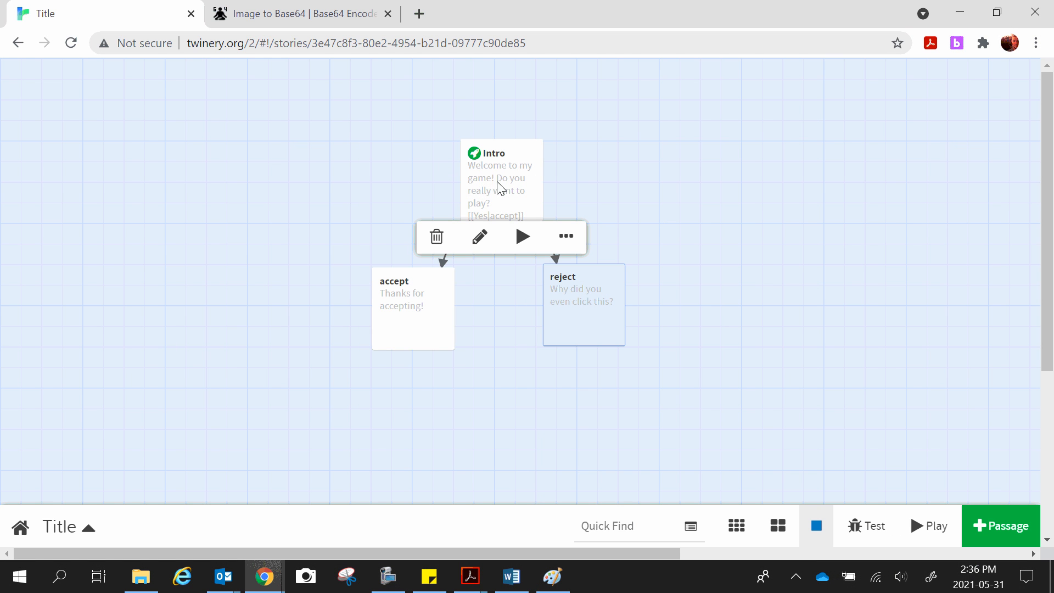
pyautogui.click(522, 237)
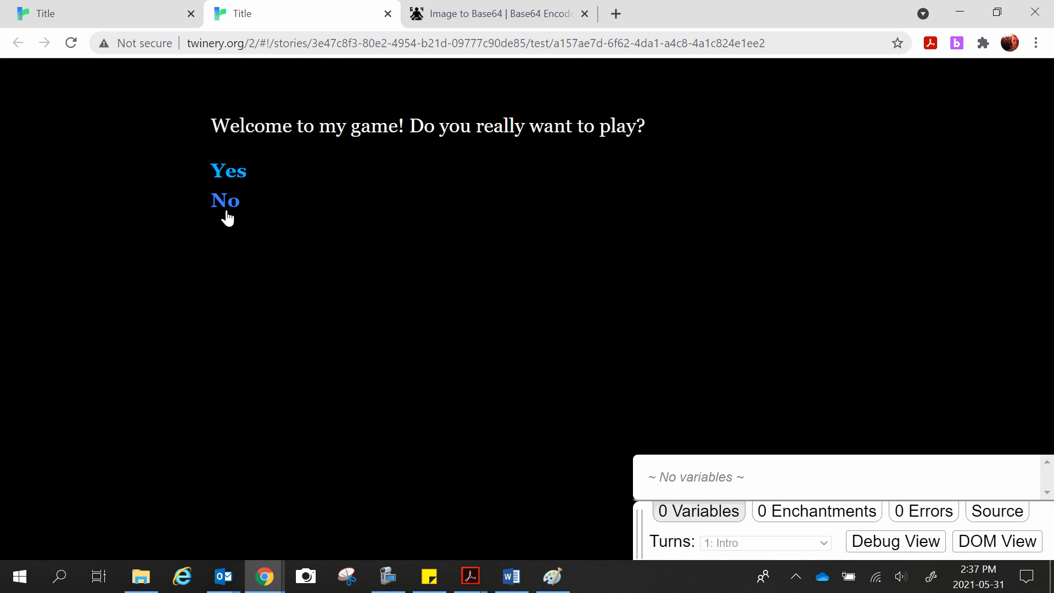
pyautogui.click(235, 174)
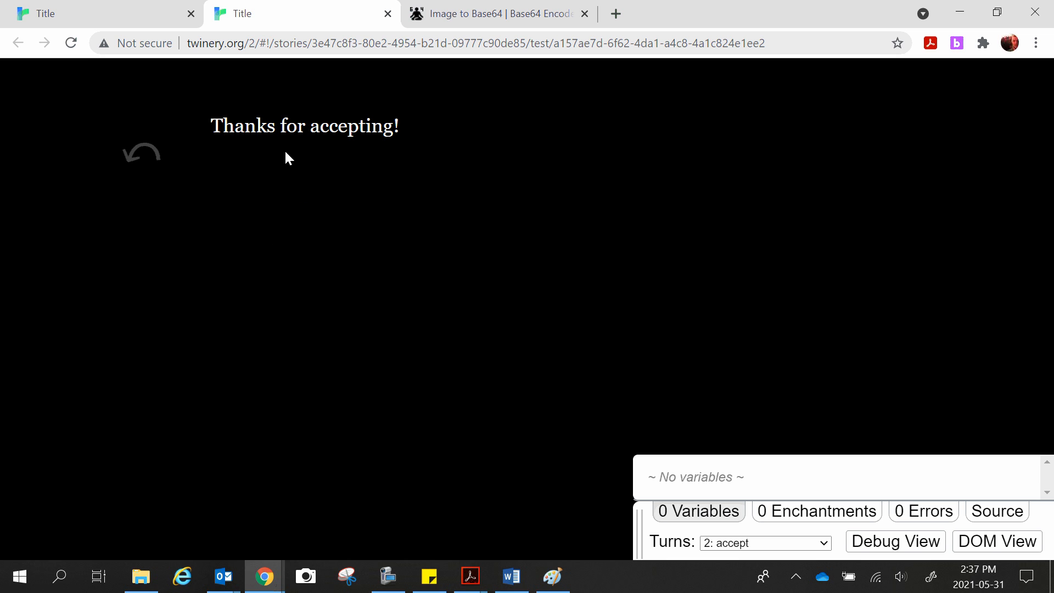
pyautogui.click(140, 156)
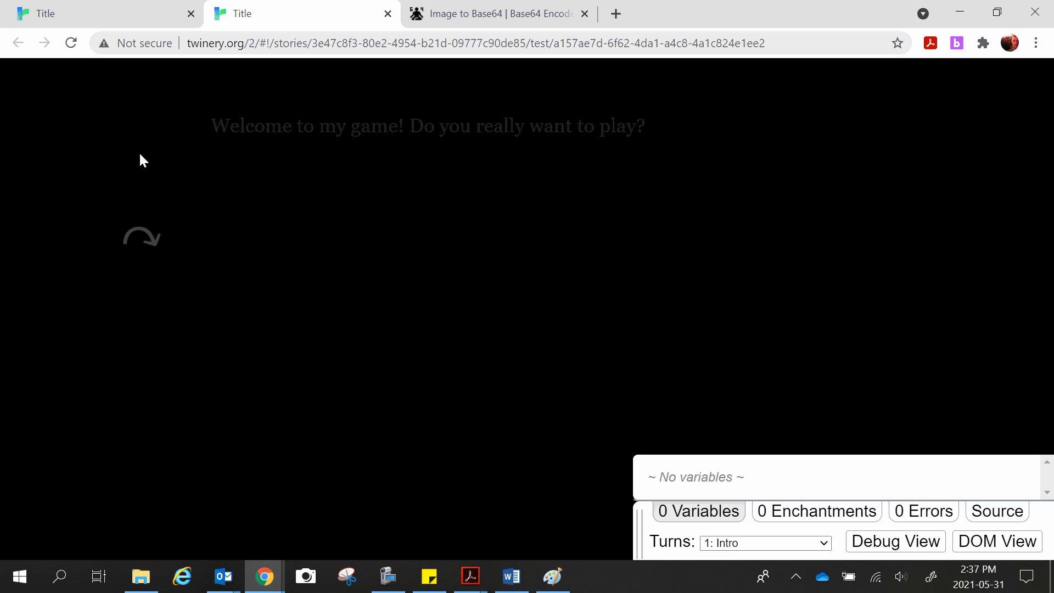
pyautogui.click(226, 202)
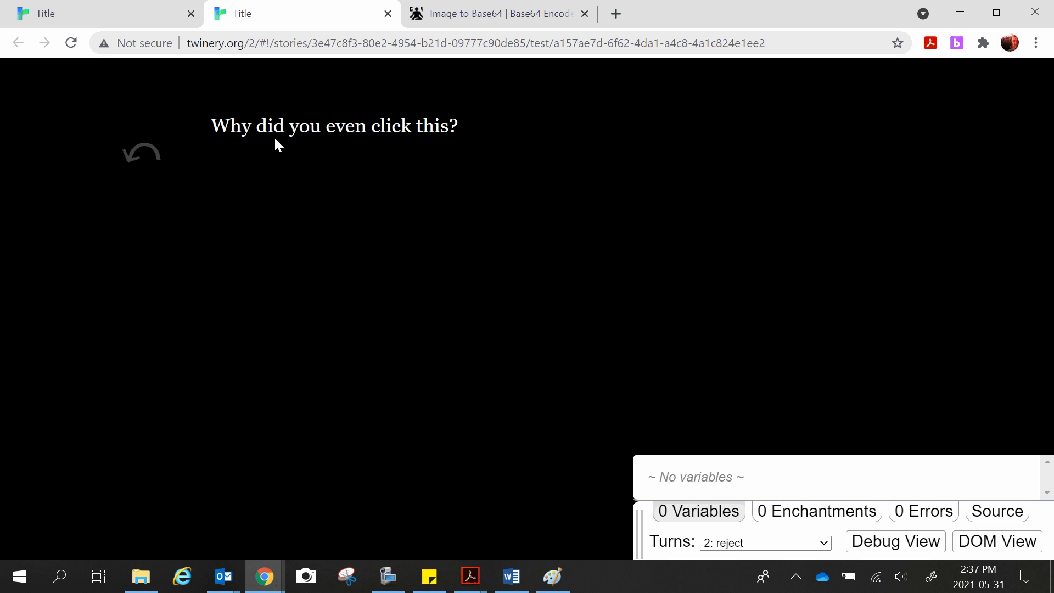
pyautogui.click(151, 154)
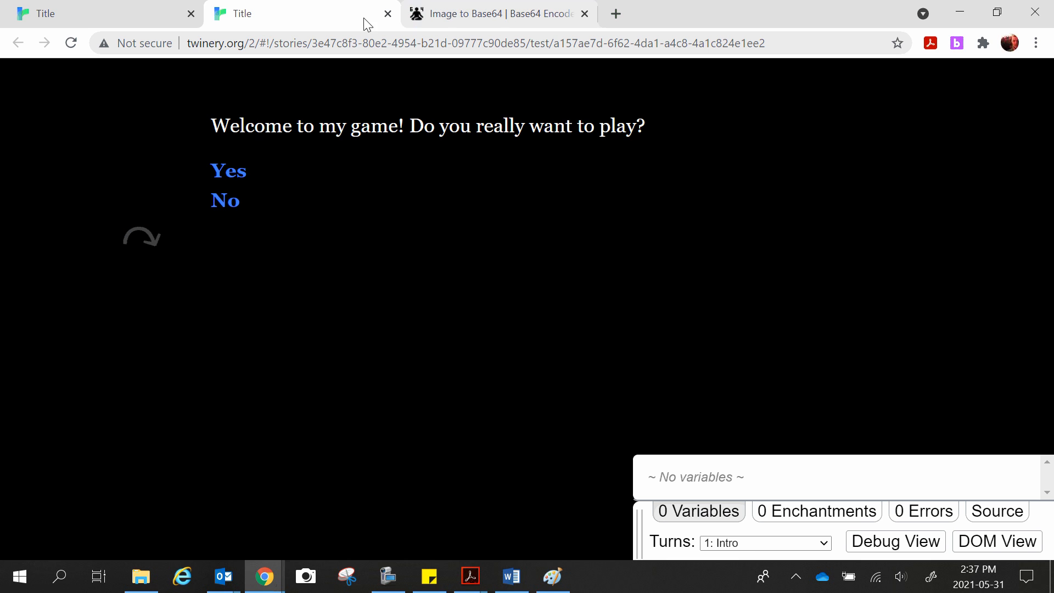
pyautogui.click(387, 14)
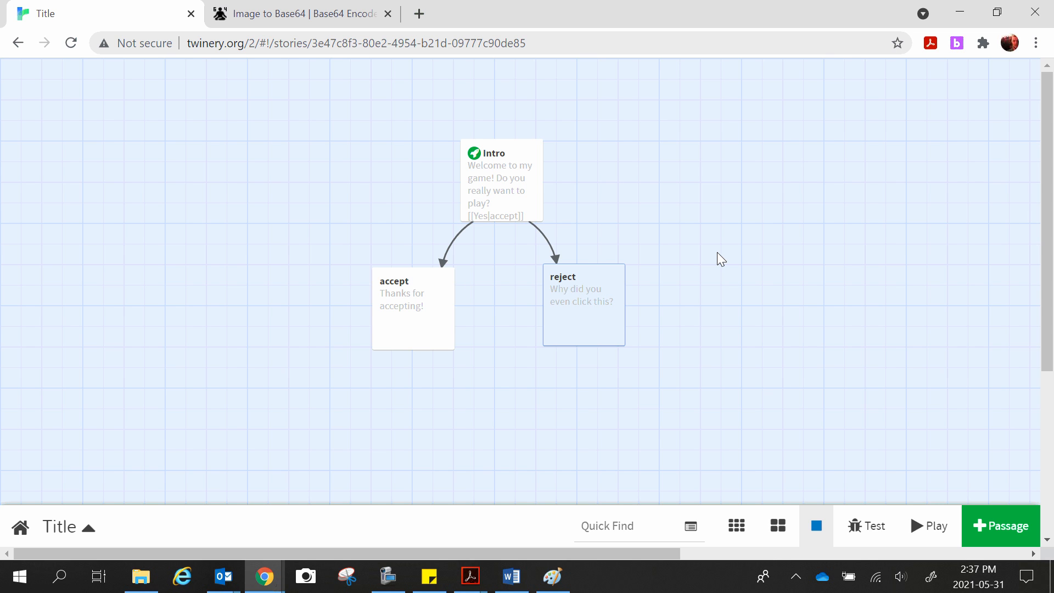
pyautogui.moveTo(515, 189)
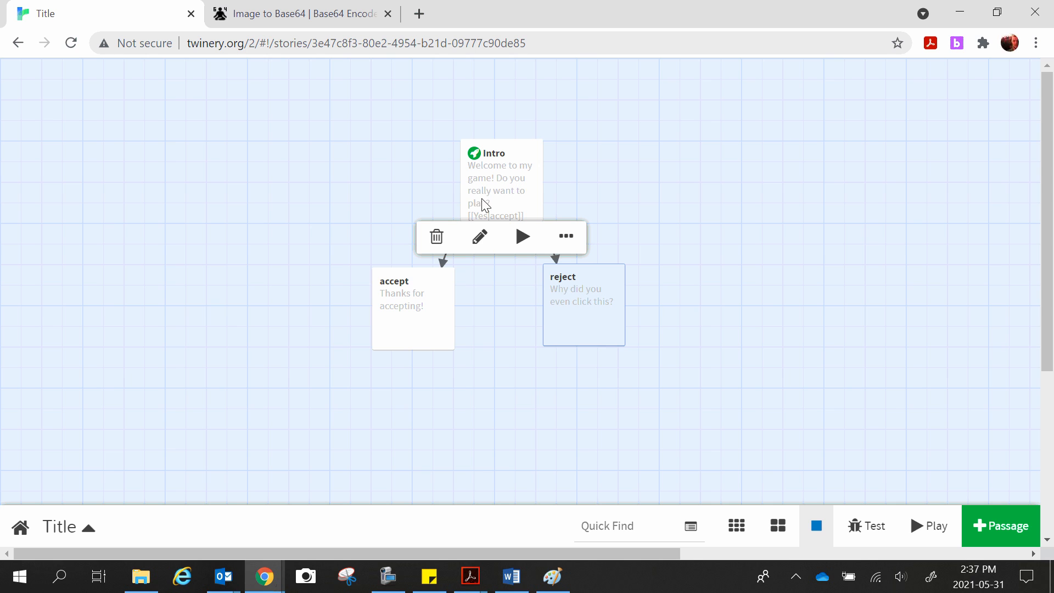
pyautogui.moveTo(435, 296)
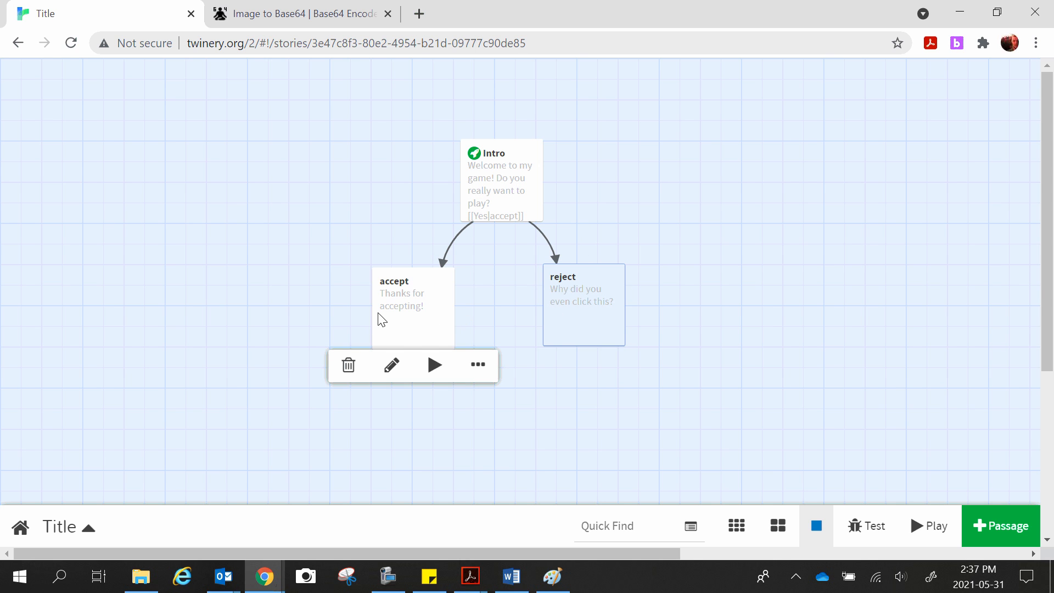
pyautogui.moveTo(501, 216)
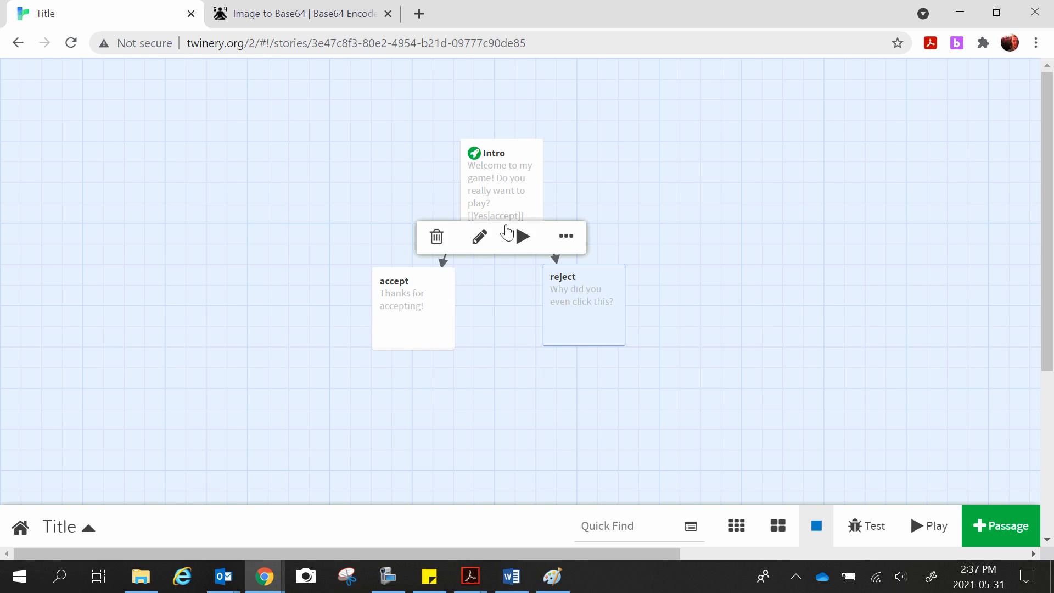
pyautogui.moveTo(547, 289)
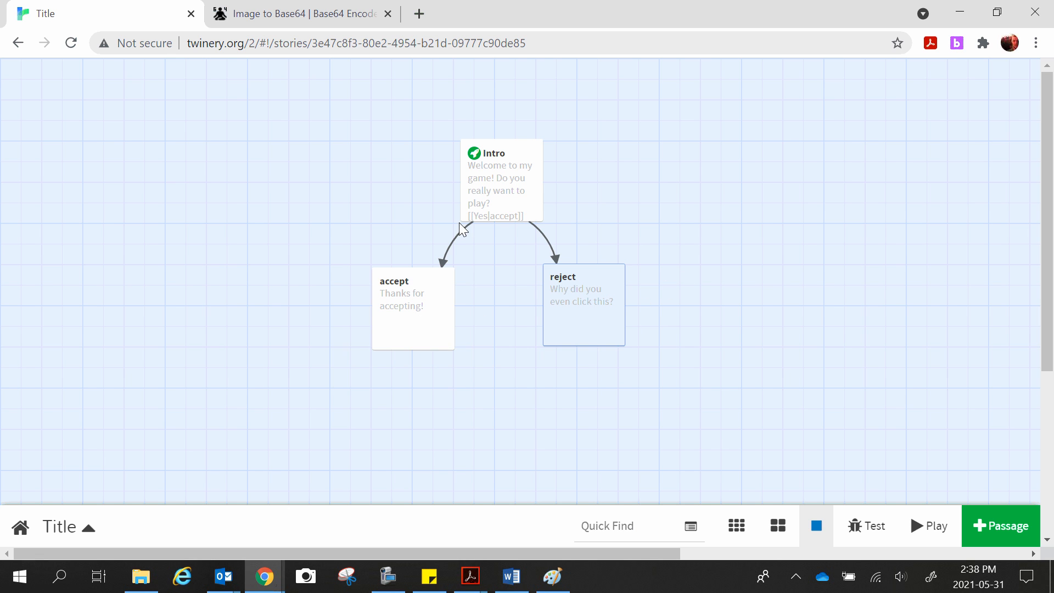
# Add "Here's a picture of a fabric sample under a microscope:" after a blank line in the accept passage and close the editor.
pyautogui.doubleClick(430, 304)
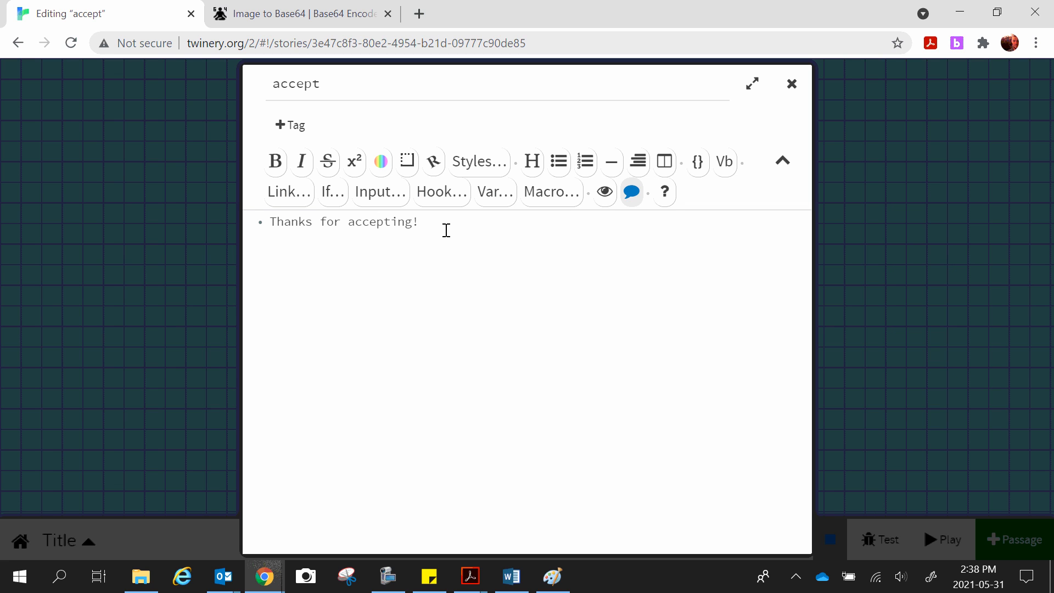
pyautogui.press('Return')
pyautogui.press('Return')
pyautogui.write("Here's")
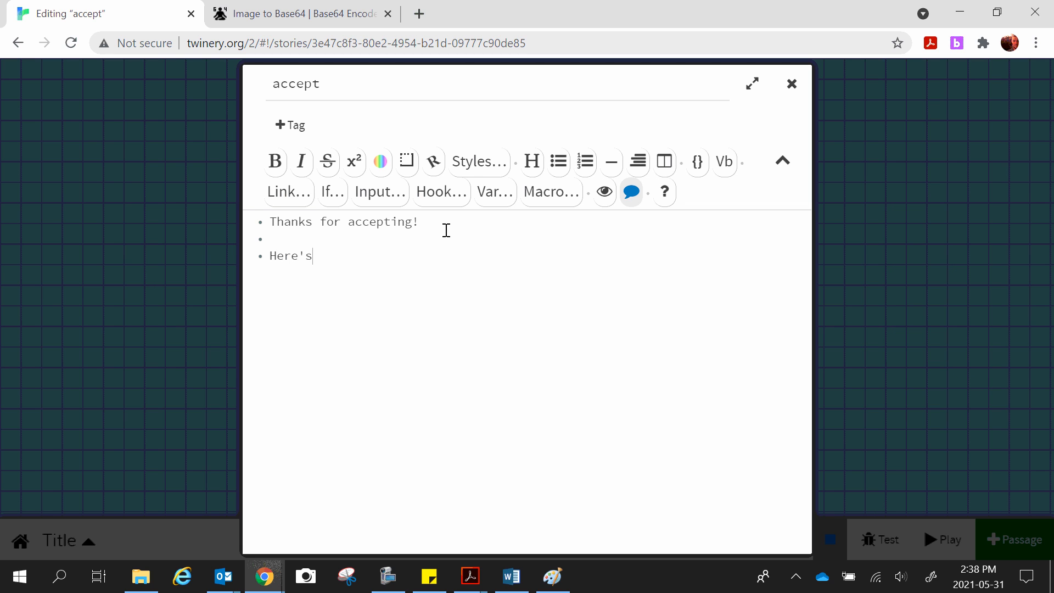
pyautogui.write(' a picture of a fabric sam')
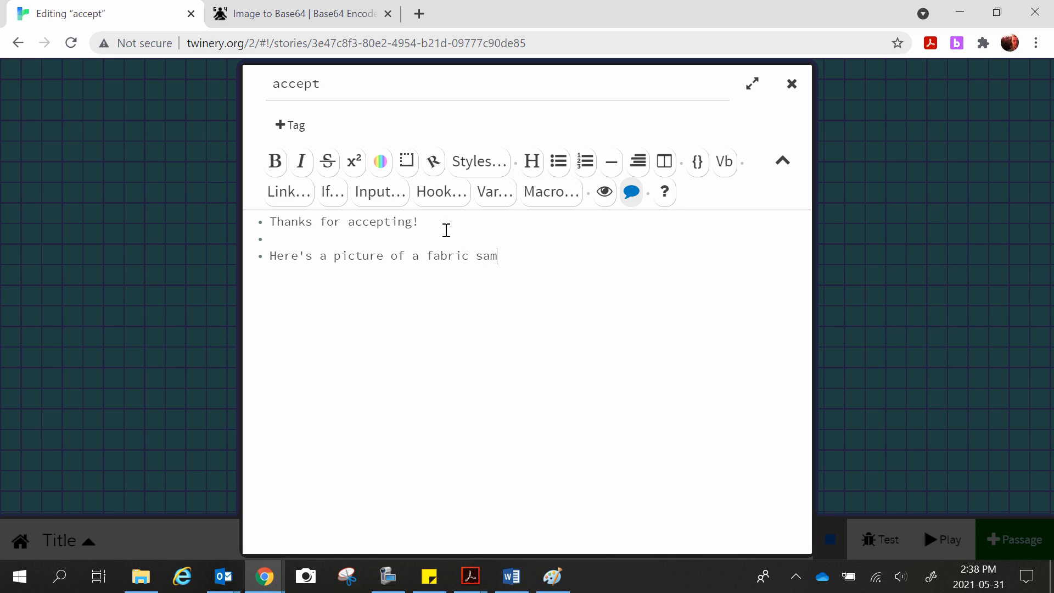
pyautogui.write('ple under a microspope:')
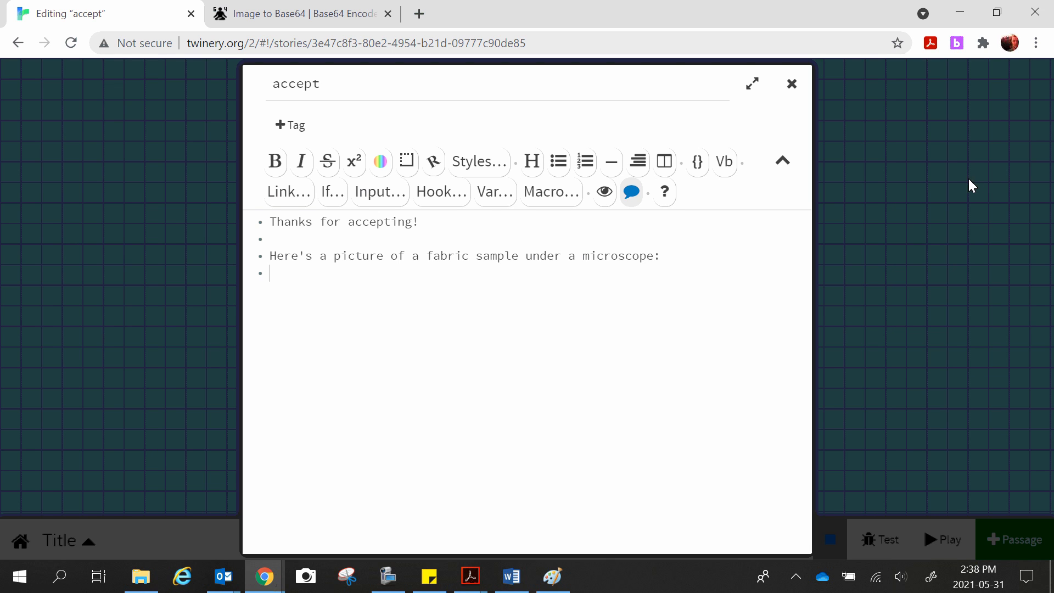
pyautogui.click(957, 223)
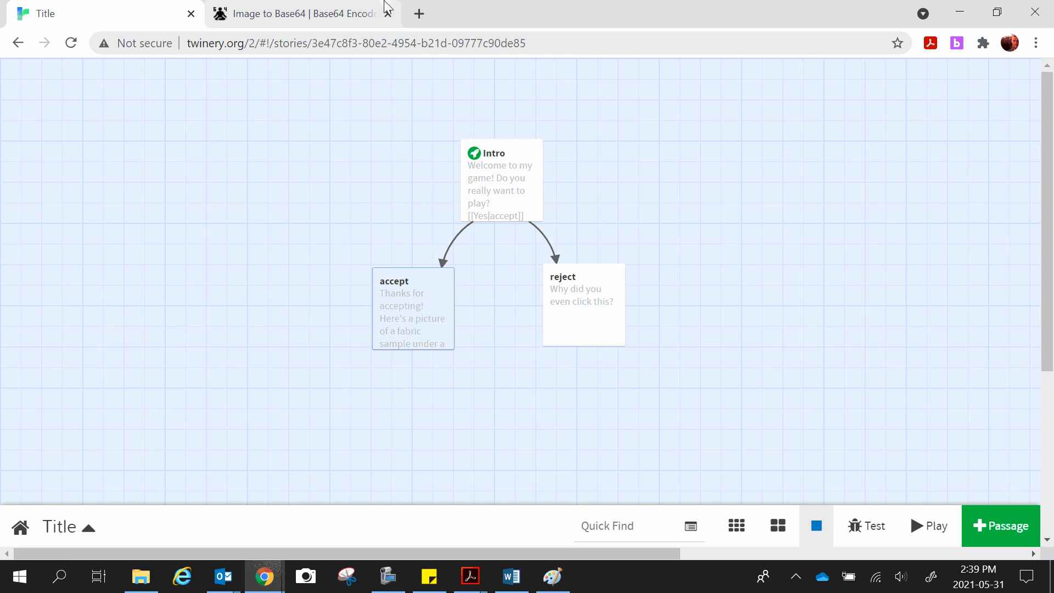
# Switch to the Base64.Guru Image to Base64 converter and choose Local File as the datatype.
pyautogui.click(301, 14)
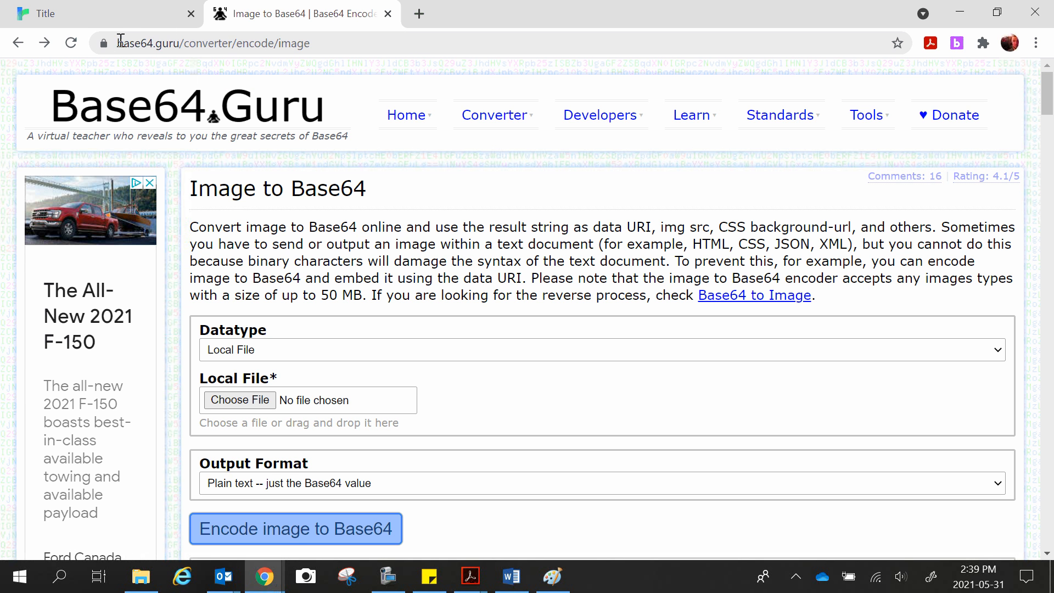
pyautogui.moveTo(118, 43); pyautogui.dragTo(327, 40)
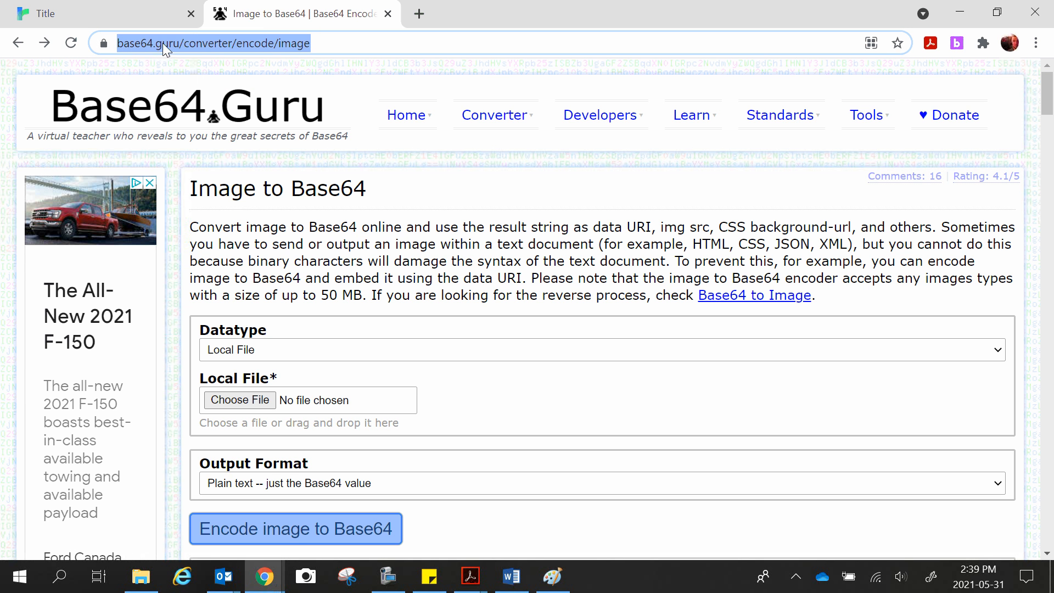
pyautogui.click(332, 44)
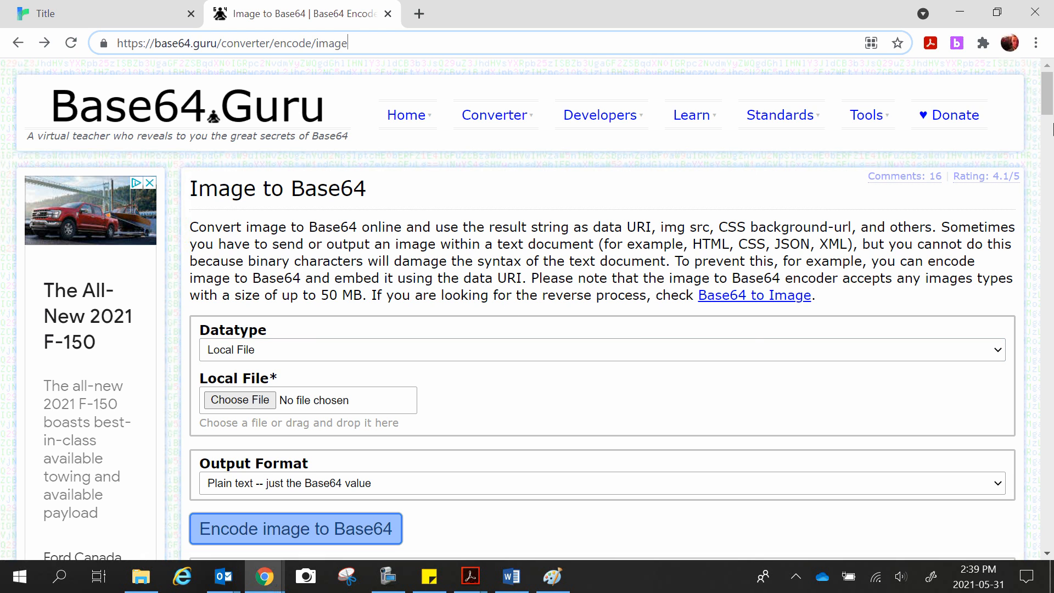
pyautogui.scroll(-1, 1048, 118)
pyautogui.moveTo(1052, 120); pyautogui.dragTo(1053, 126)
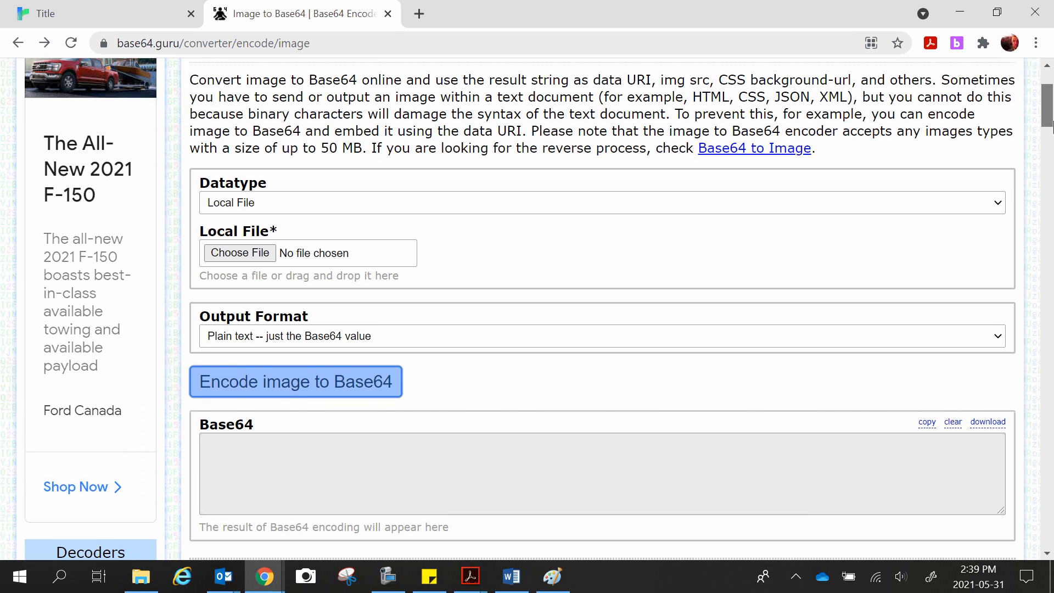
pyautogui.click(405, 204)
pyautogui.click(275, 223)
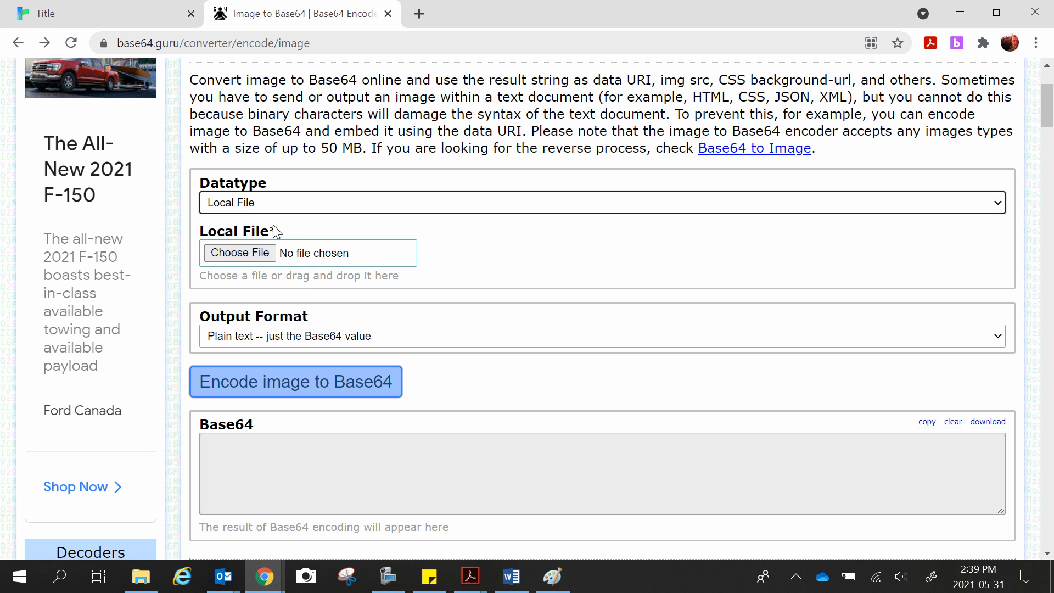
pyautogui.click(324, 205)
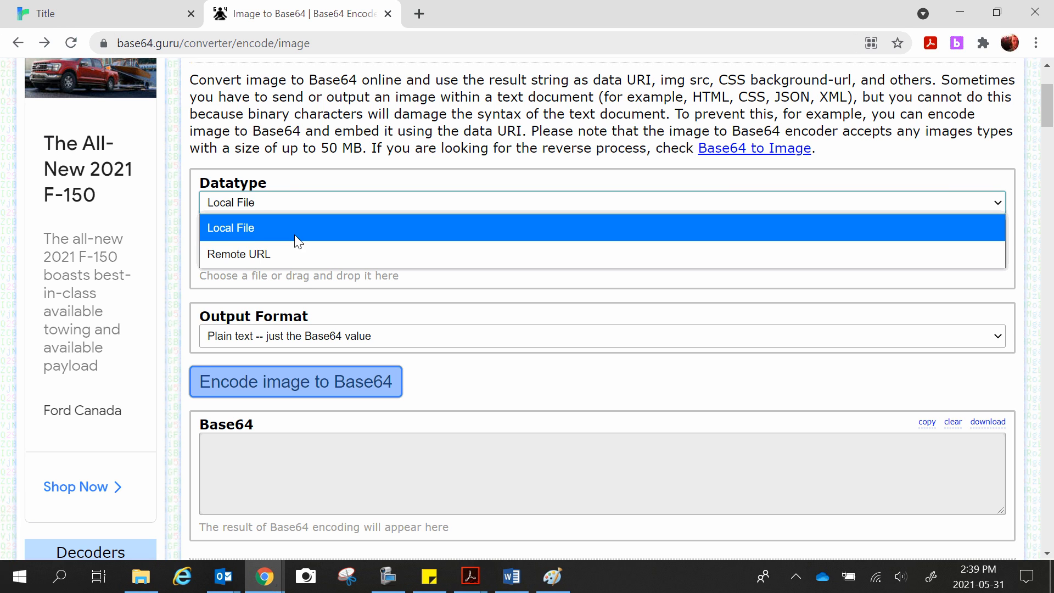
pyautogui.click(248, 229)
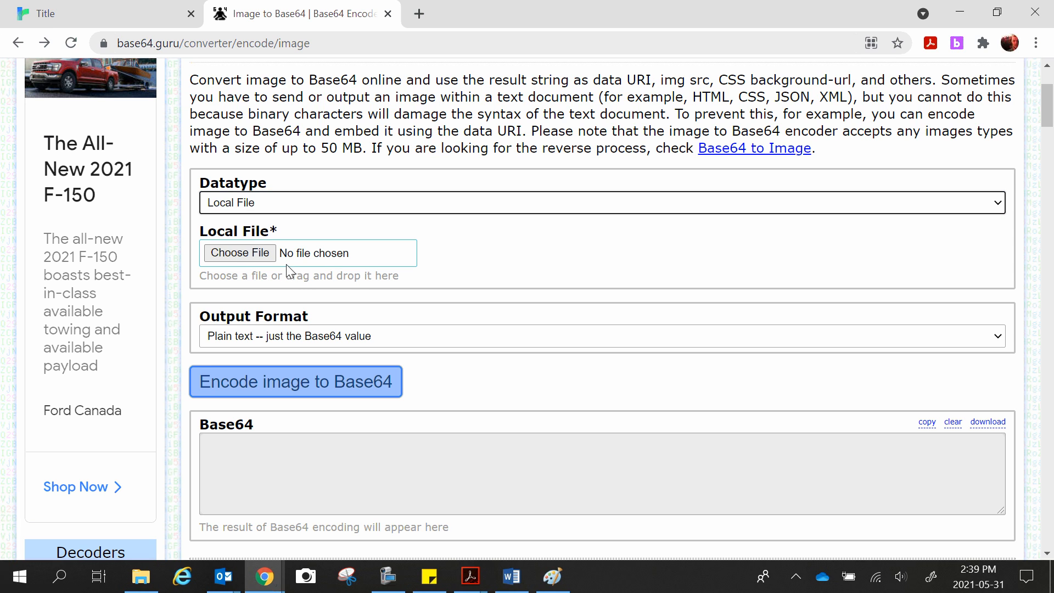
# Load fabric sample.jpg from the Evidence and Investigation folder under Science and set the output format to HTML Image -- <img />.
pyautogui.click(256, 258)
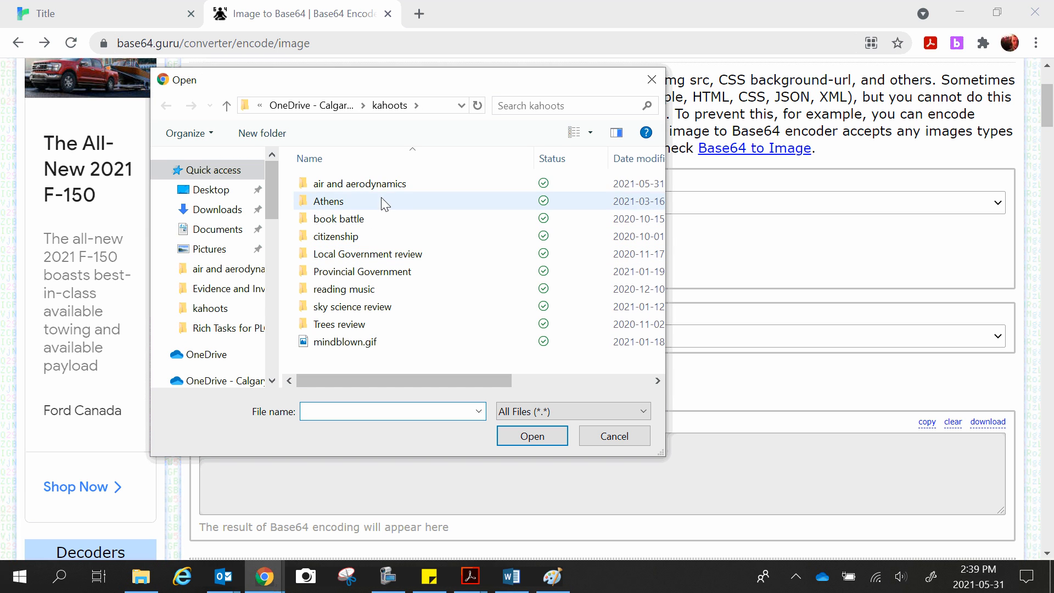
pyautogui.click(332, 107)
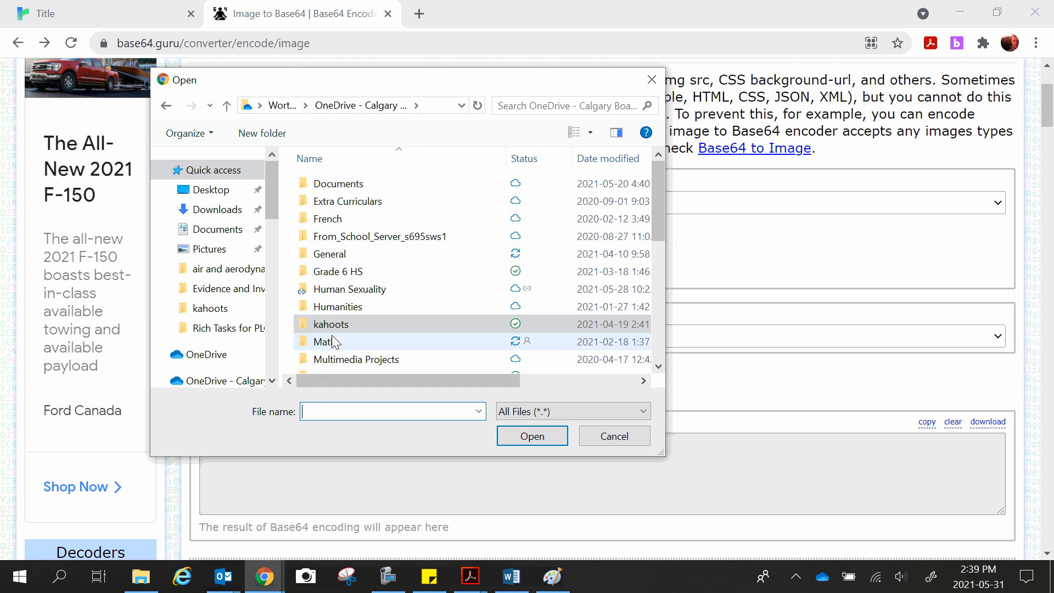
pyautogui.moveTo(654, 186); pyautogui.dragTo(657, 252)
pyautogui.doubleClick(348, 306)
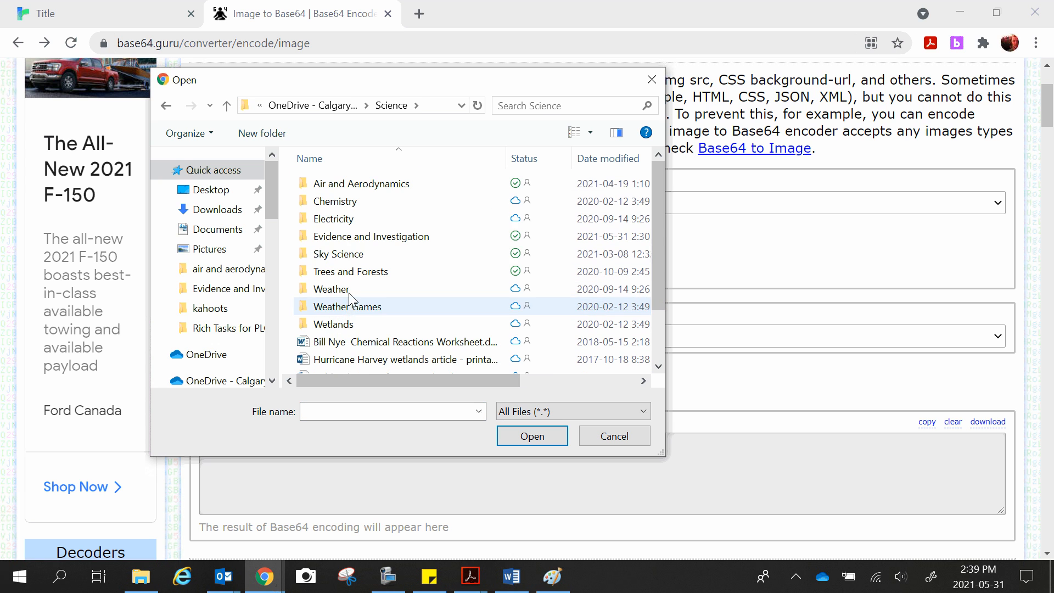
pyautogui.doubleClick(355, 236)
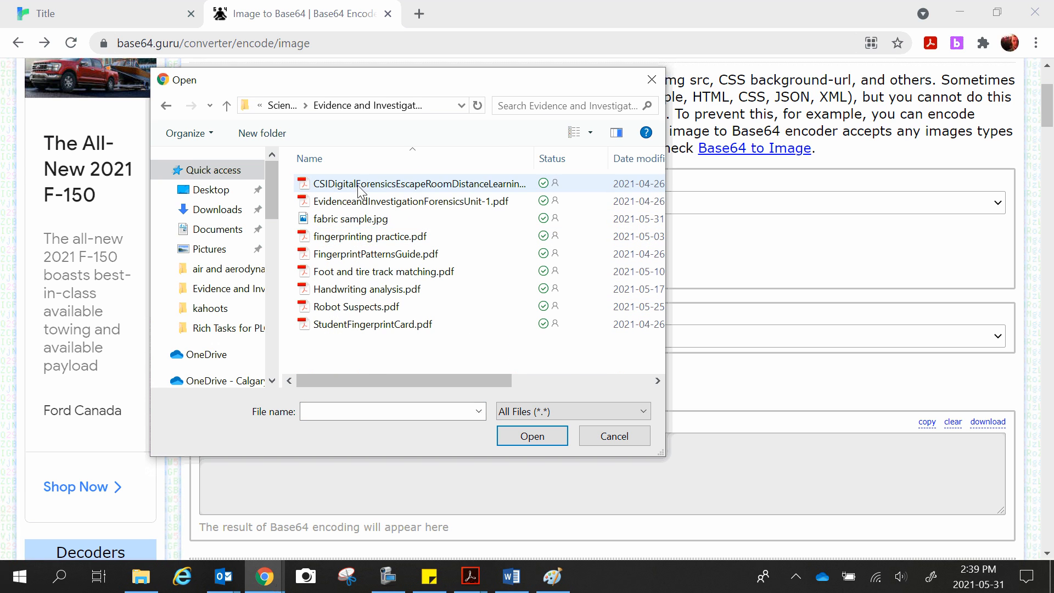
pyautogui.click(358, 219)
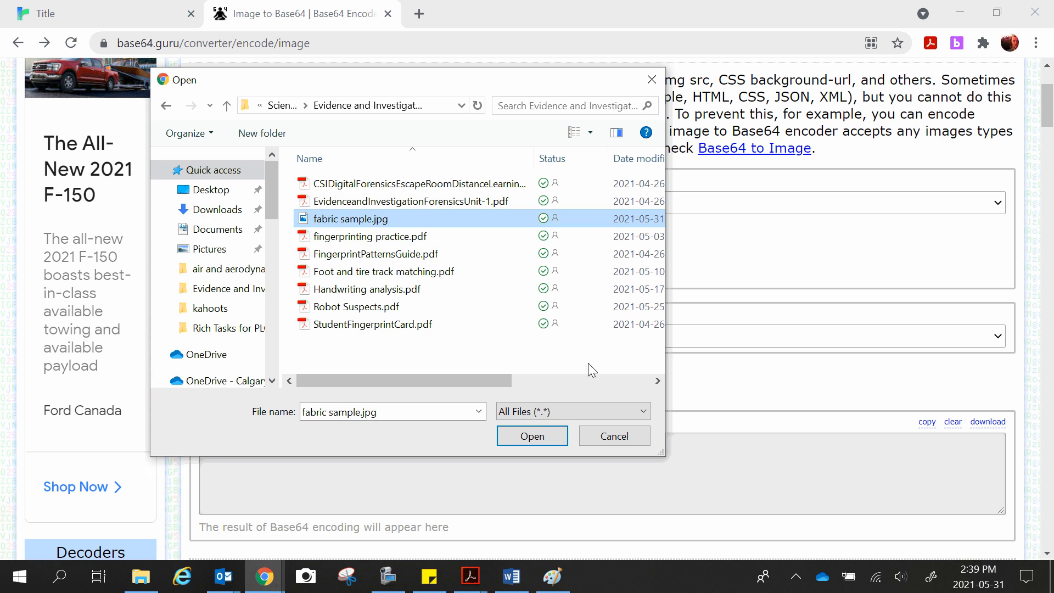
pyautogui.click(533, 433)
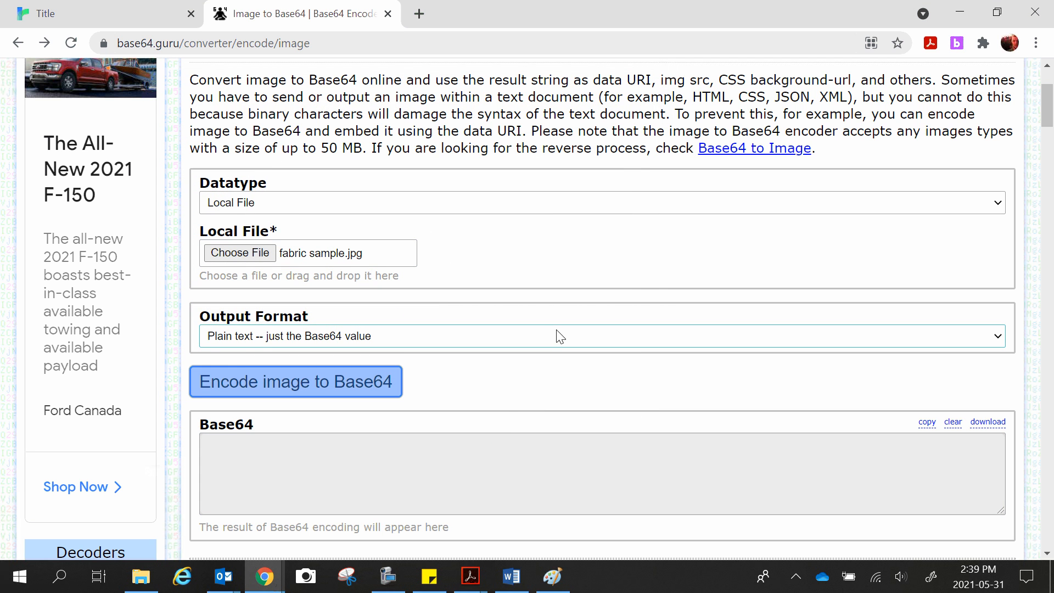
pyautogui.click(349, 337)
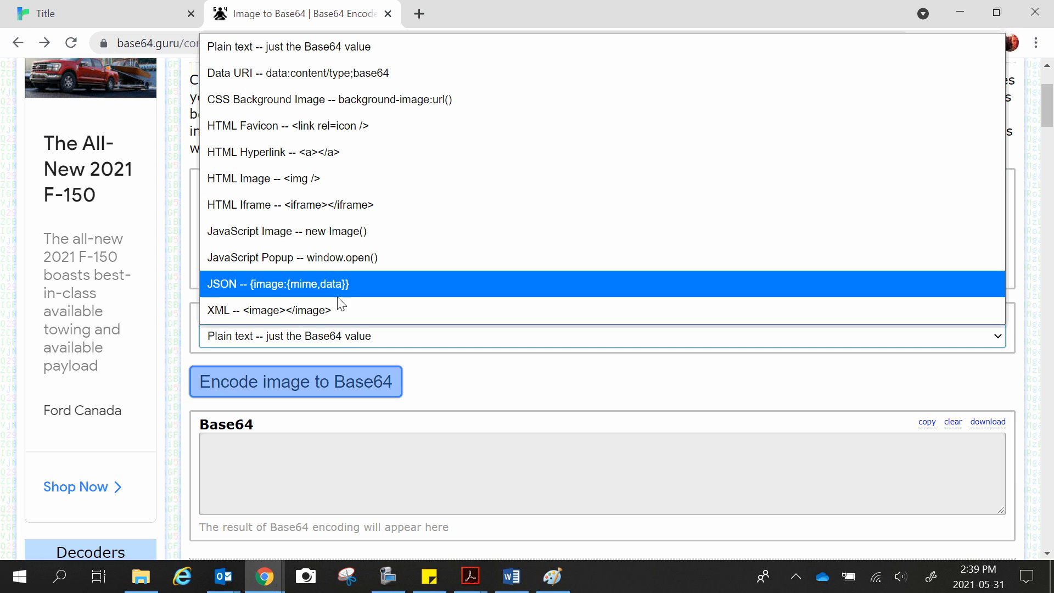
pyautogui.click(316, 180)
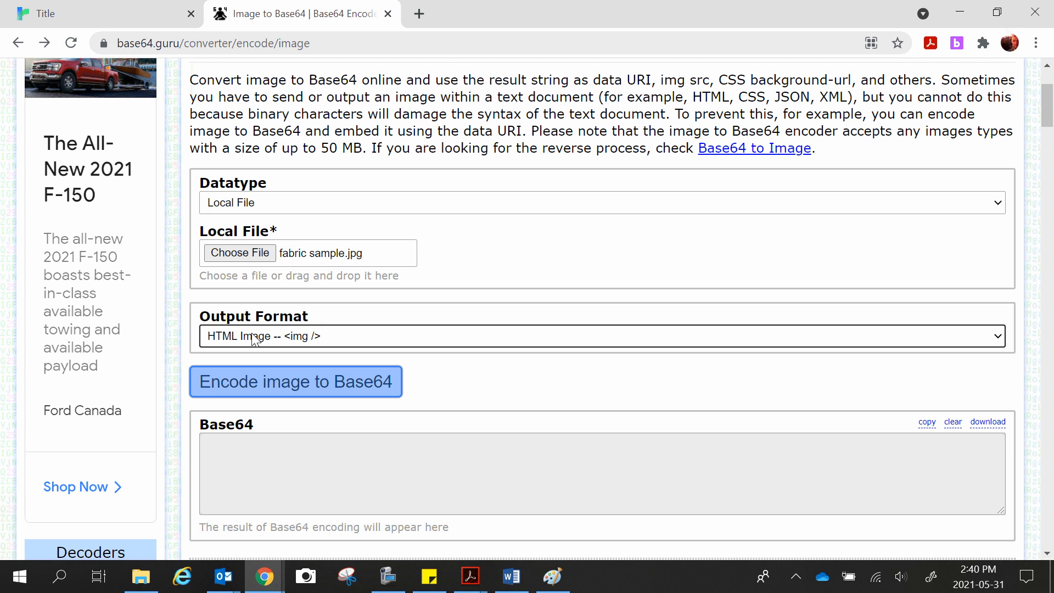
# Encode the fabric sample image to Base64 and copy the complete HTML image code.
pyautogui.click(317, 387)
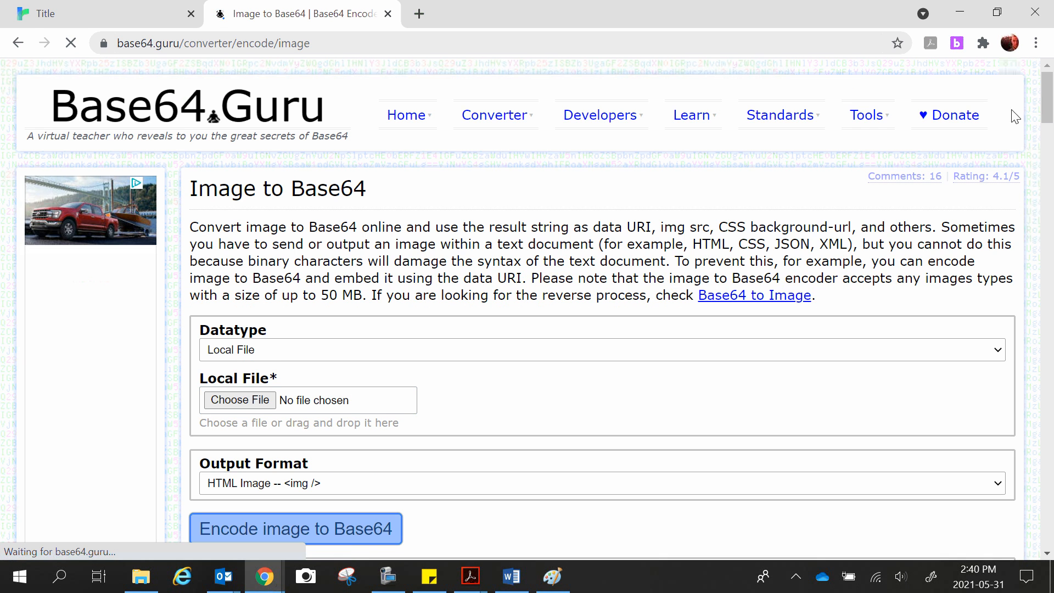
pyautogui.moveTo(1048, 105); pyautogui.dragTo(1051, 126)
pyautogui.moveTo(205, 234); pyautogui.dragTo(792, 328)
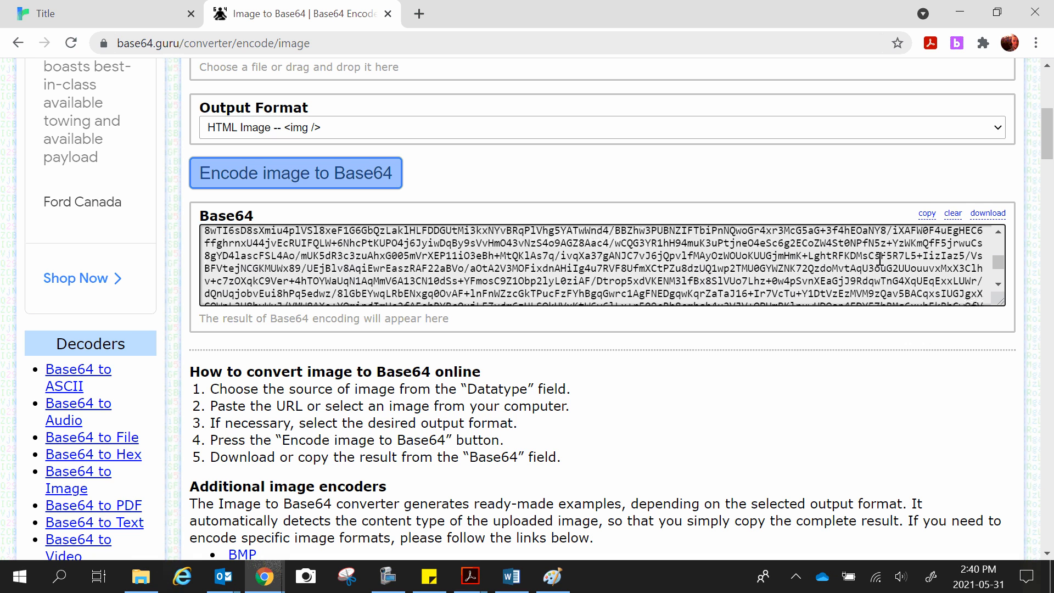
pyautogui.click(927, 212)
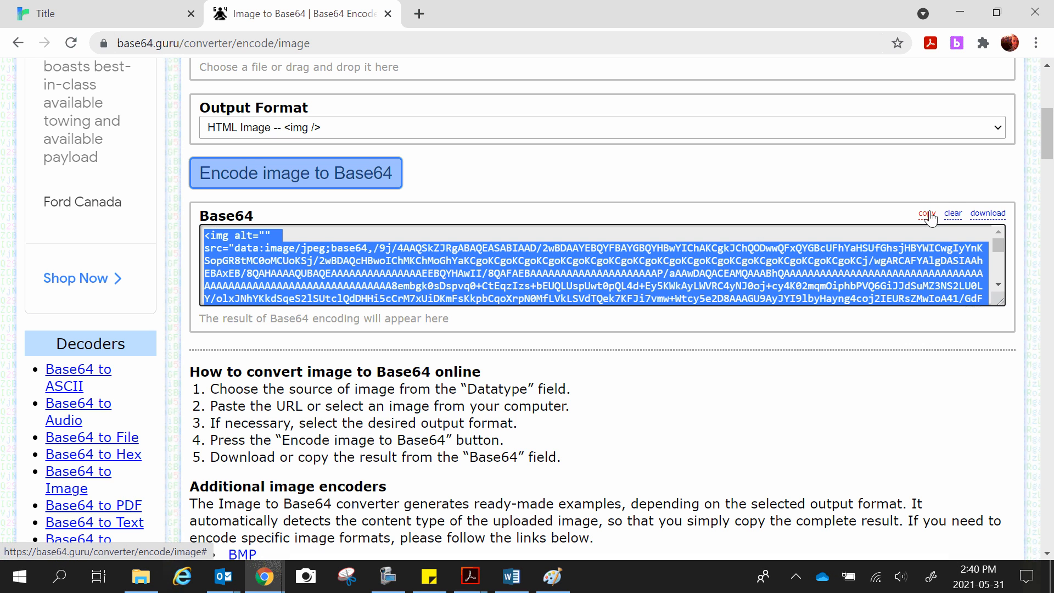
# Switch to the Twine story, paste the image code below the microscope sentence in the accept passage, and close the editor.
pyautogui.click(91, 13)
pyautogui.moveTo(439, 314)
pyautogui.click(398, 361)
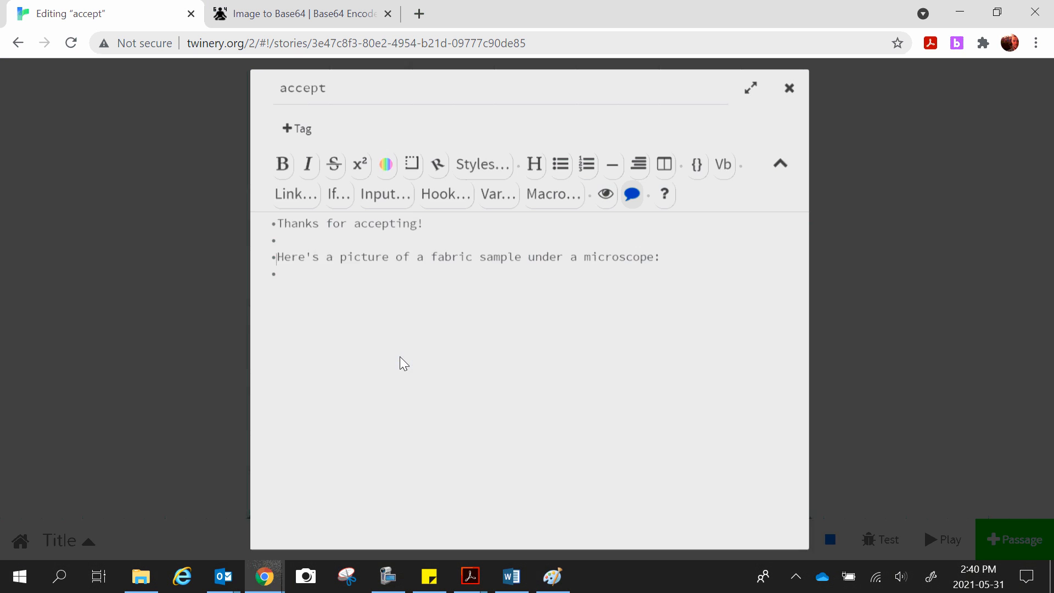
pyautogui.click(604, 320)
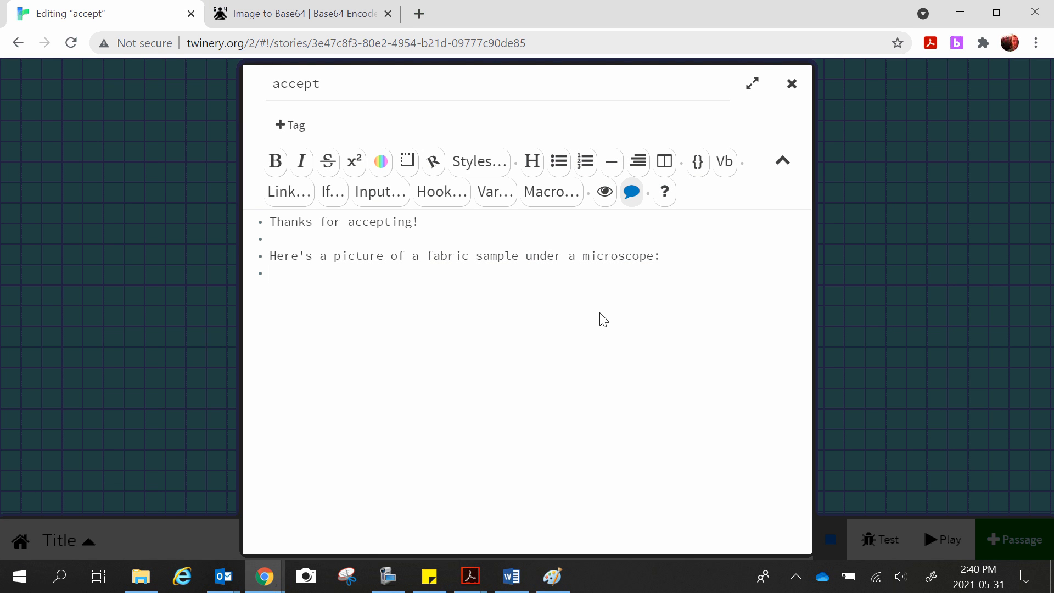
pyautogui.press('Return')
pyautogui.hotkey('ctrl', 'v')
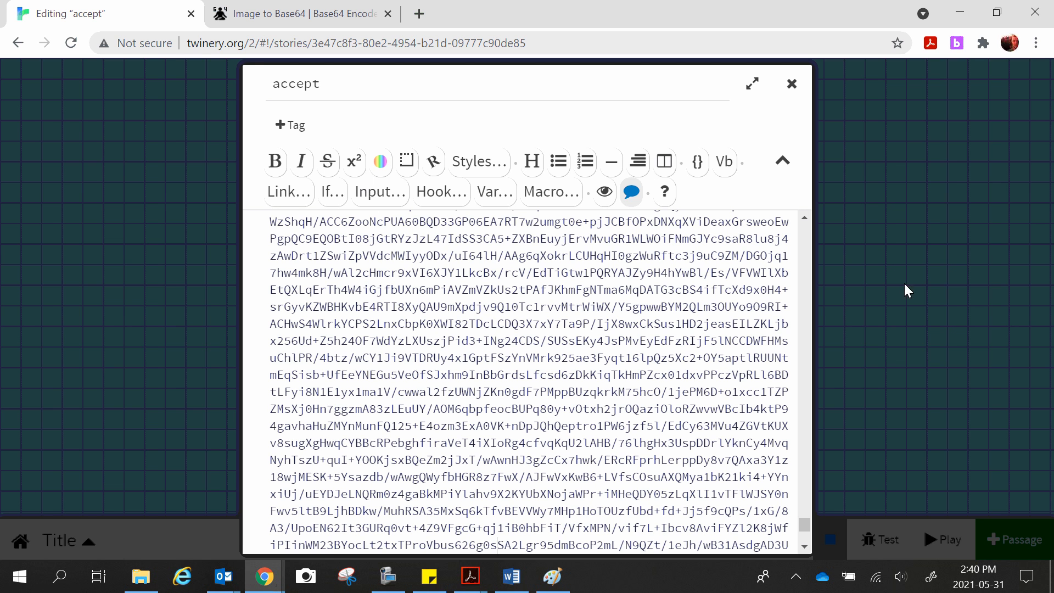
pyautogui.click(920, 384)
# Test the story from the accept passage to check the embedded picture, and close the test.
pyautogui.moveTo(426, 343)
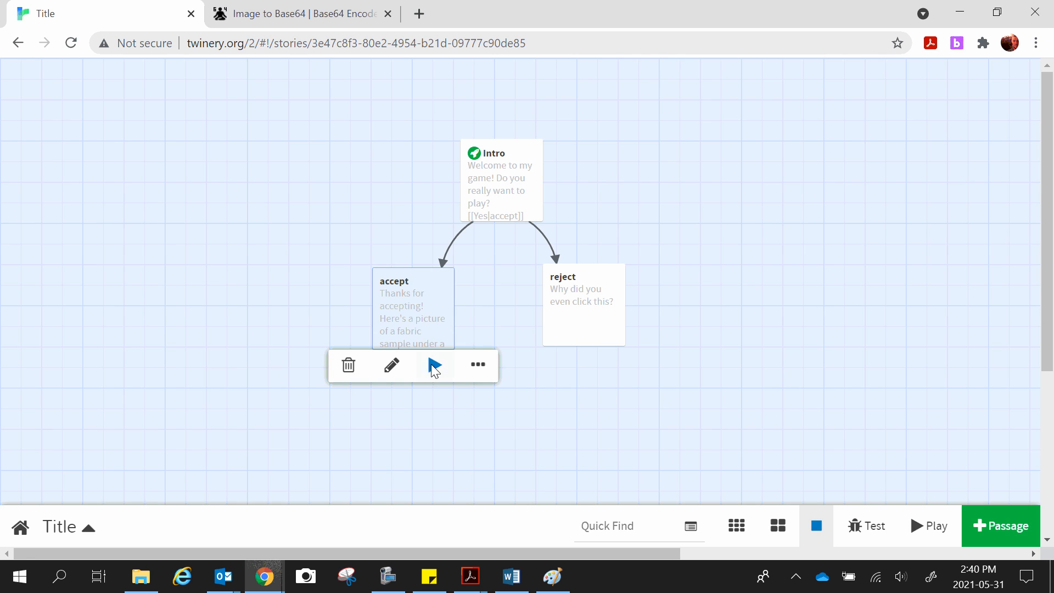
pyautogui.click(433, 365)
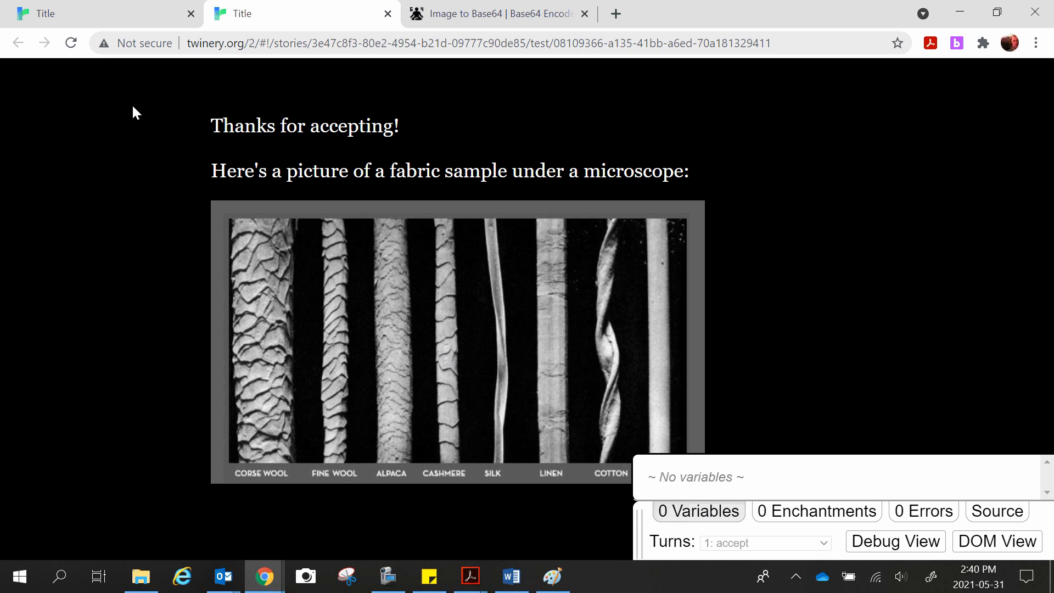
pyautogui.click(387, 13)
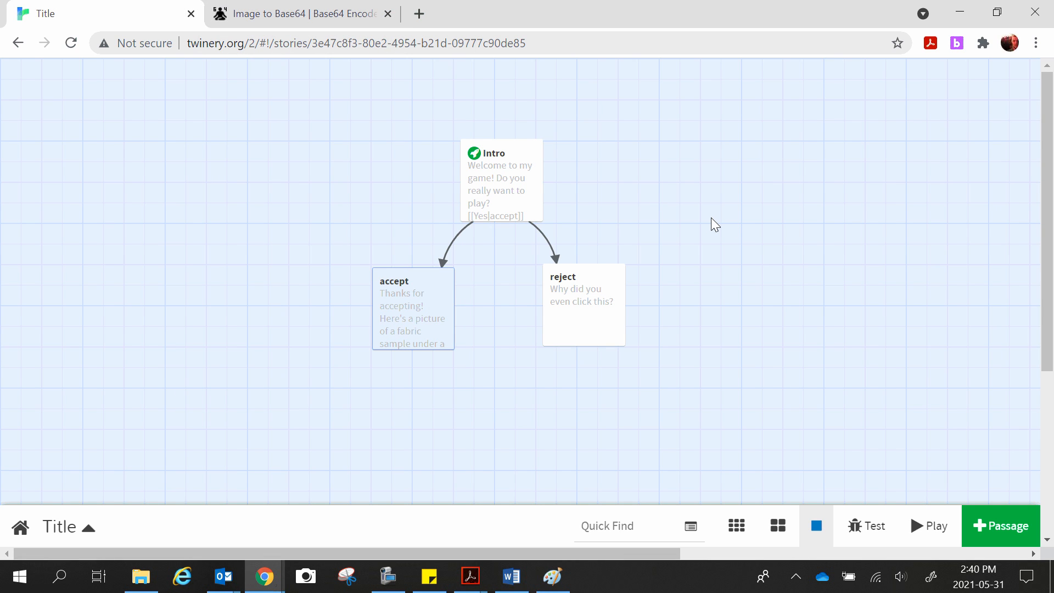
# Add the link [[Try again?|Intro]] after a blank line in the reject passage and close the editor.
pyautogui.moveTo(616, 345)
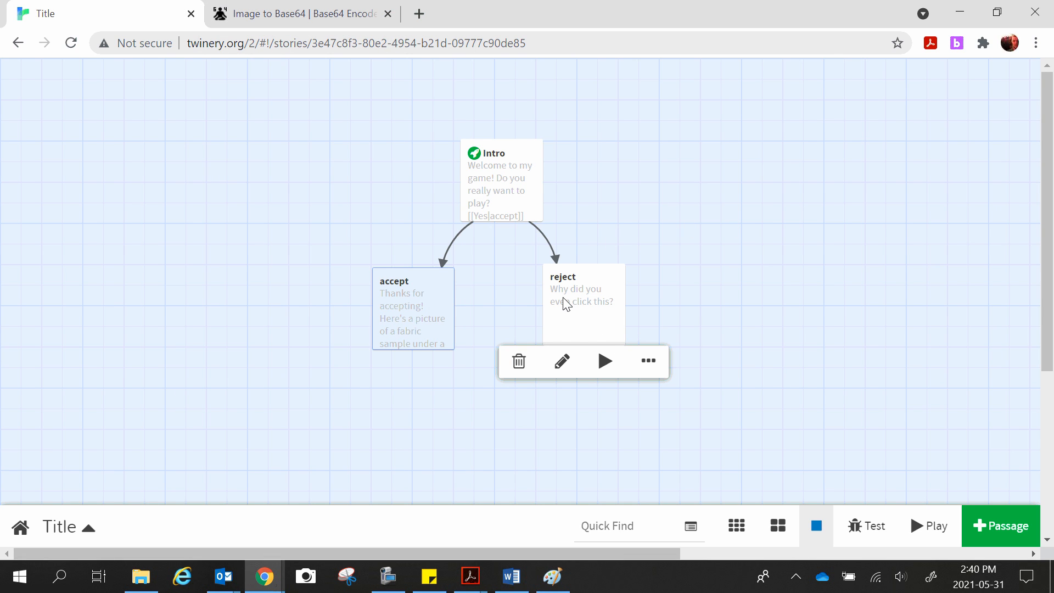
pyautogui.moveTo(512, 216)
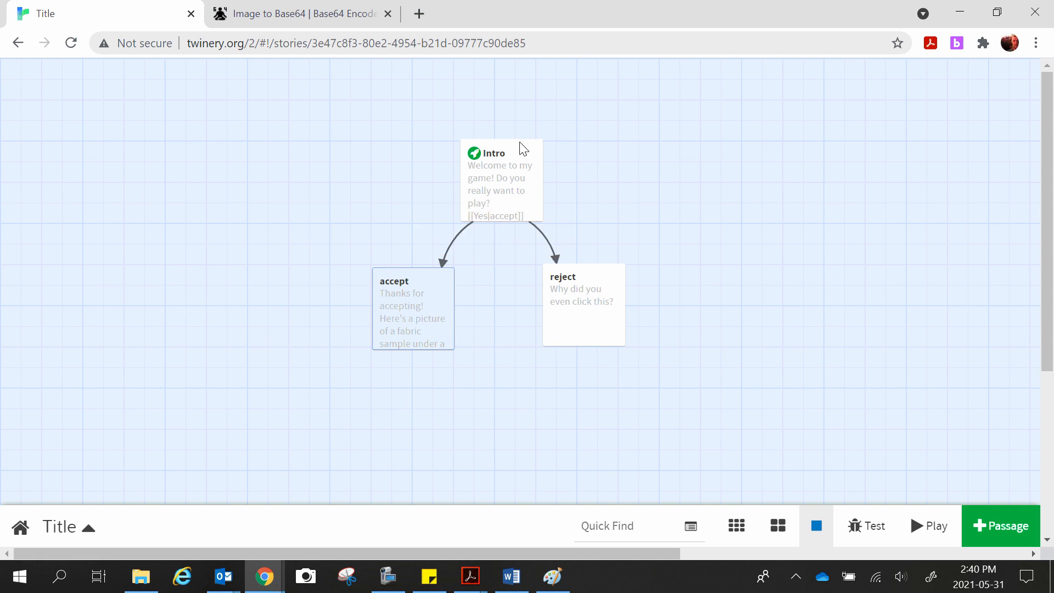
pyautogui.moveTo(595, 324)
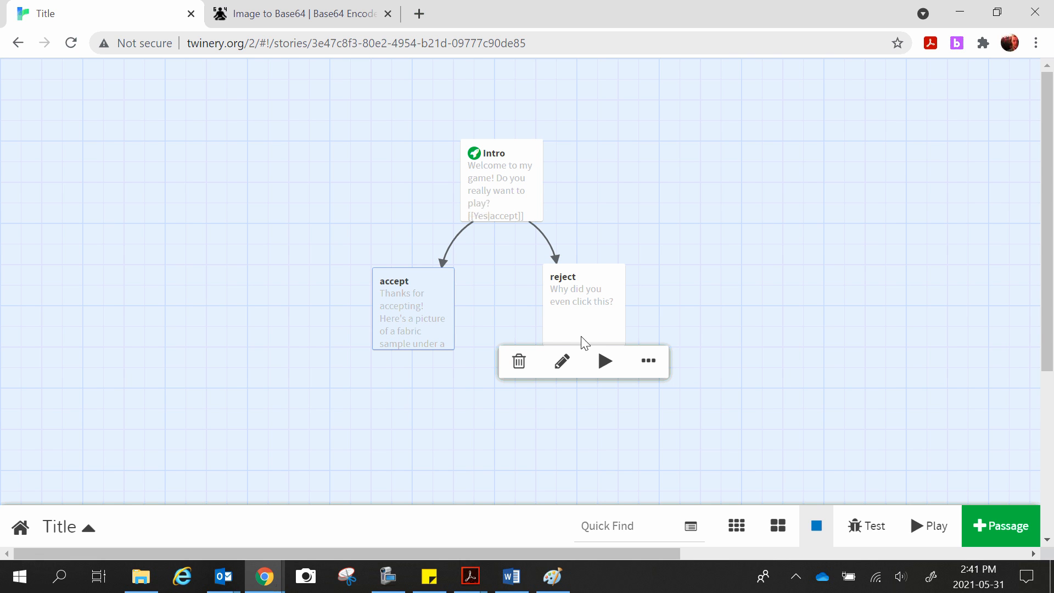
pyautogui.click(569, 362)
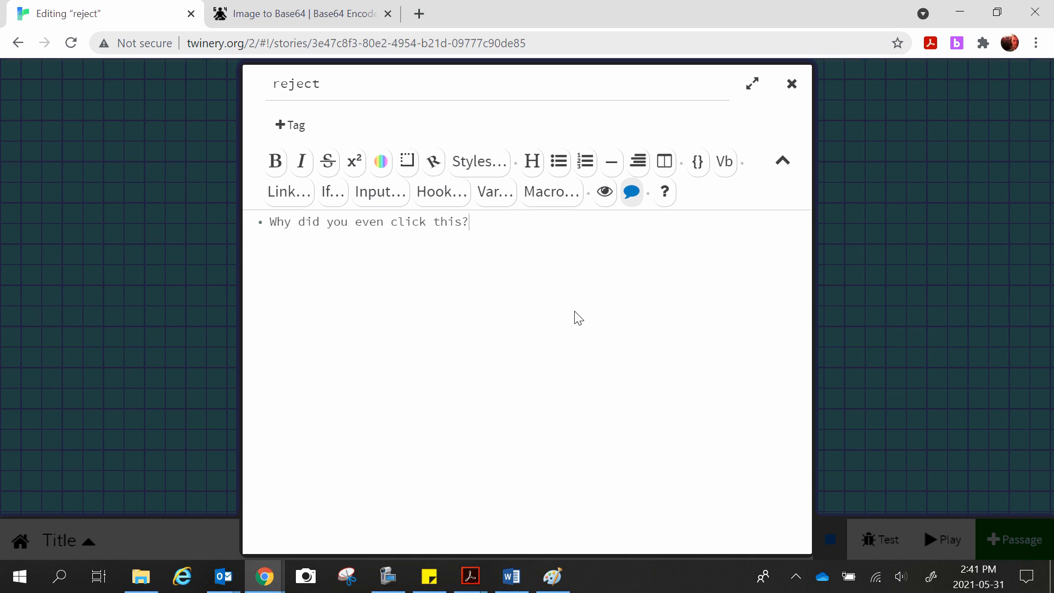
pyautogui.press('Return')
pyautogui.press('Return')
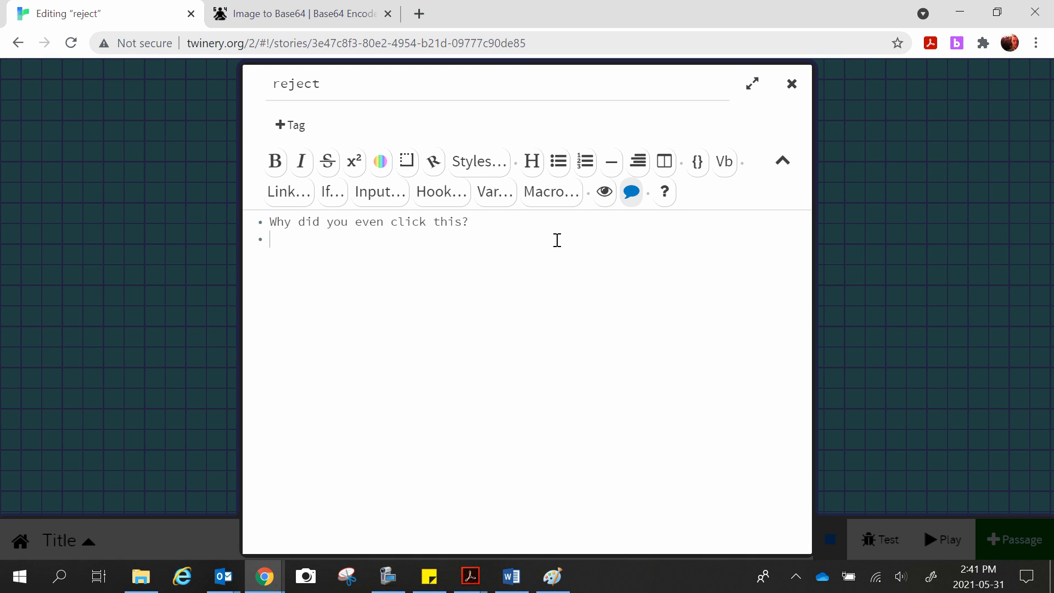
pyautogui.write('[[')
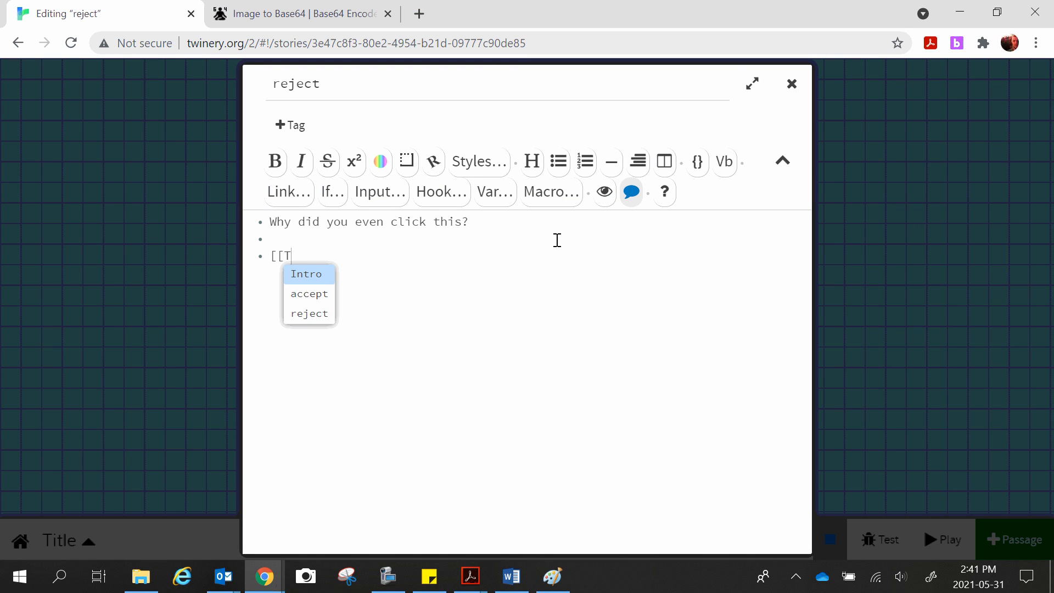
pyautogui.write('Try g')
pyautogui.press('BackSpace')
pyautogui.write('again')
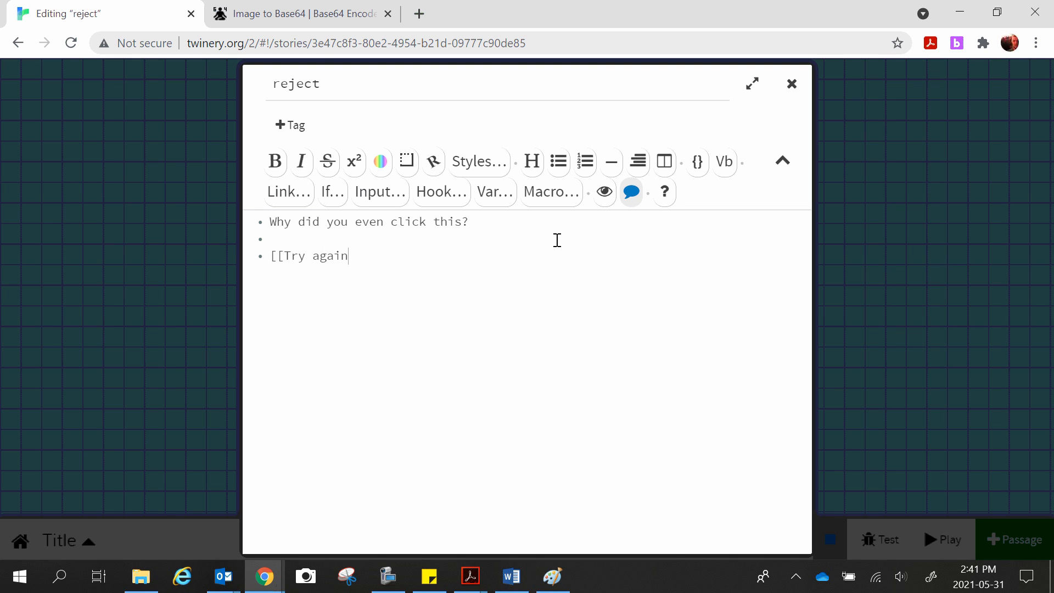
pyautogui.write('?')
pyautogui.write('Intro]]')
pyautogui.click(878, 256)
# Test the story from the Intro passage through the Yes link and back, the No link and the Try again? link, and close the test.
pyautogui.moveTo(609, 283)
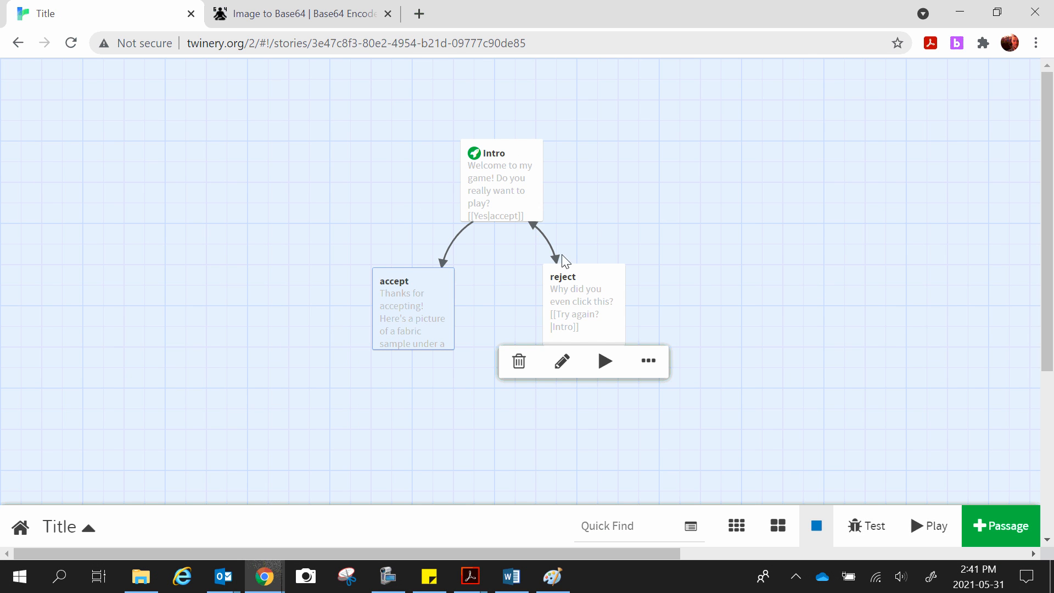
pyautogui.moveTo(545, 240)
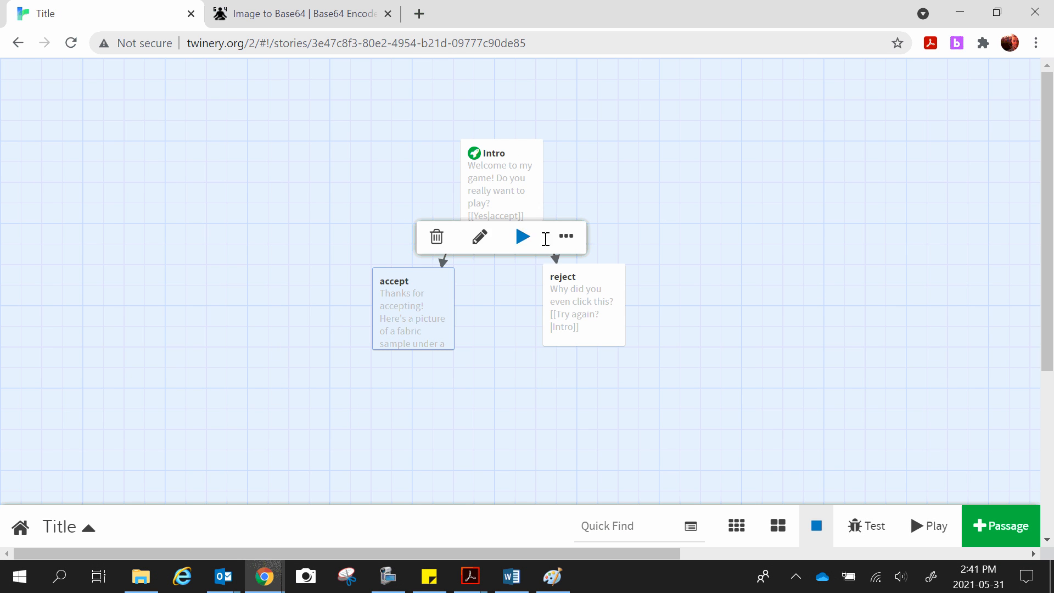
pyautogui.moveTo(583, 311)
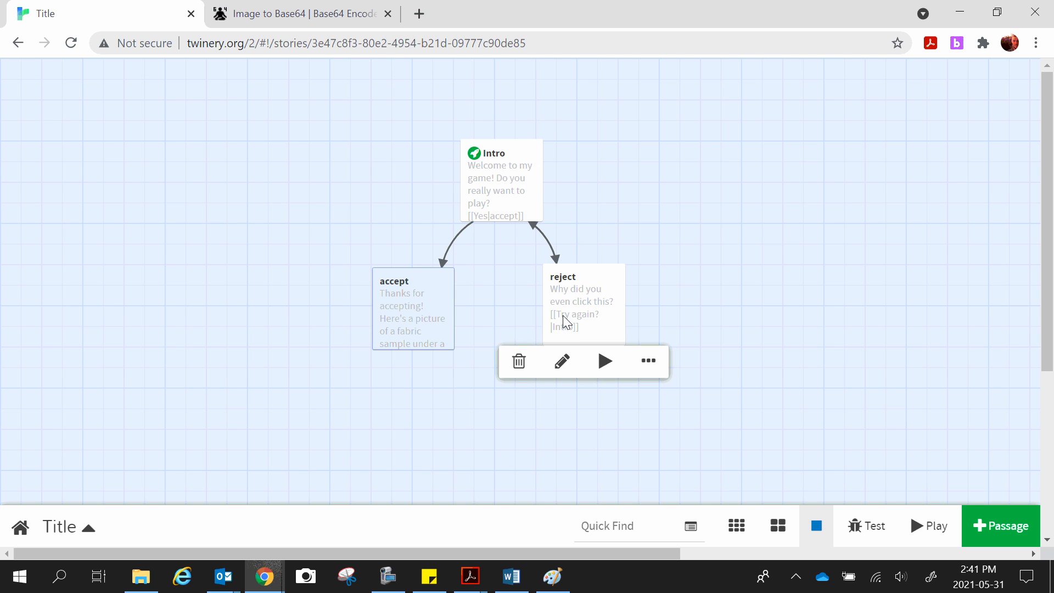
pyautogui.moveTo(513, 193)
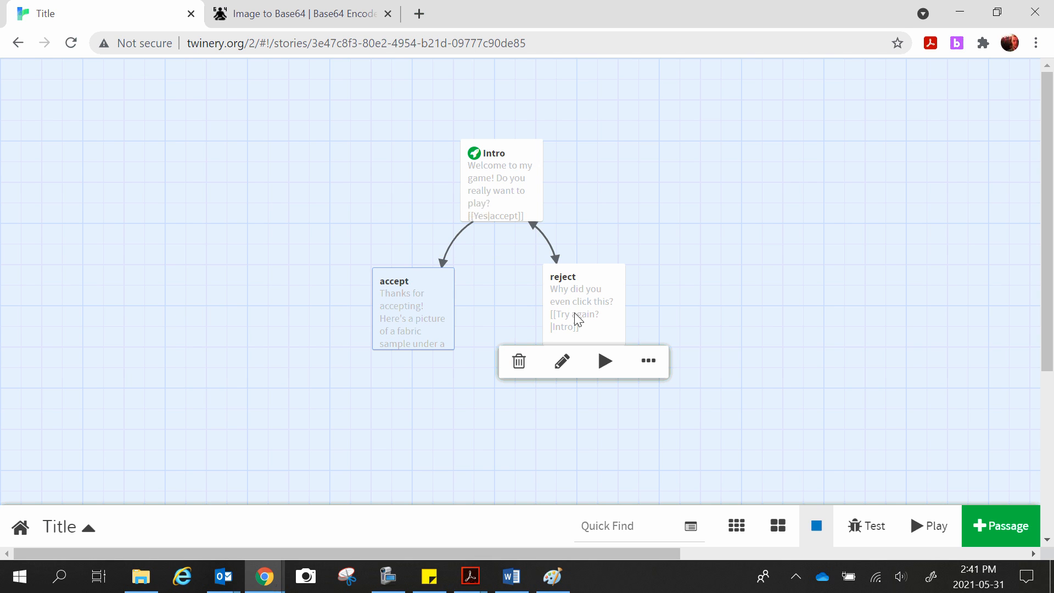
pyautogui.click(520, 241)
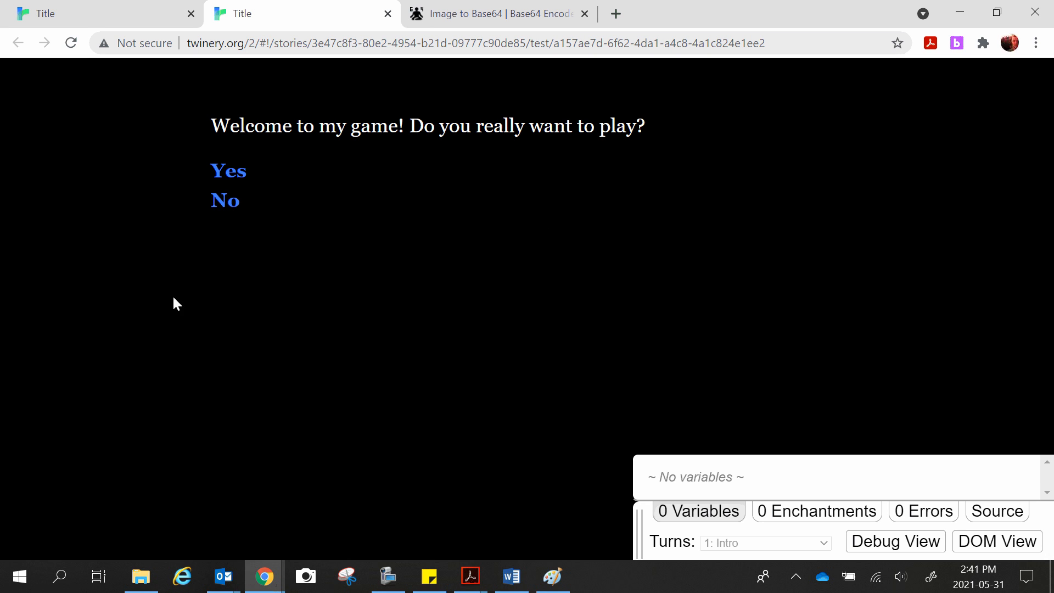
pyautogui.click(220, 174)
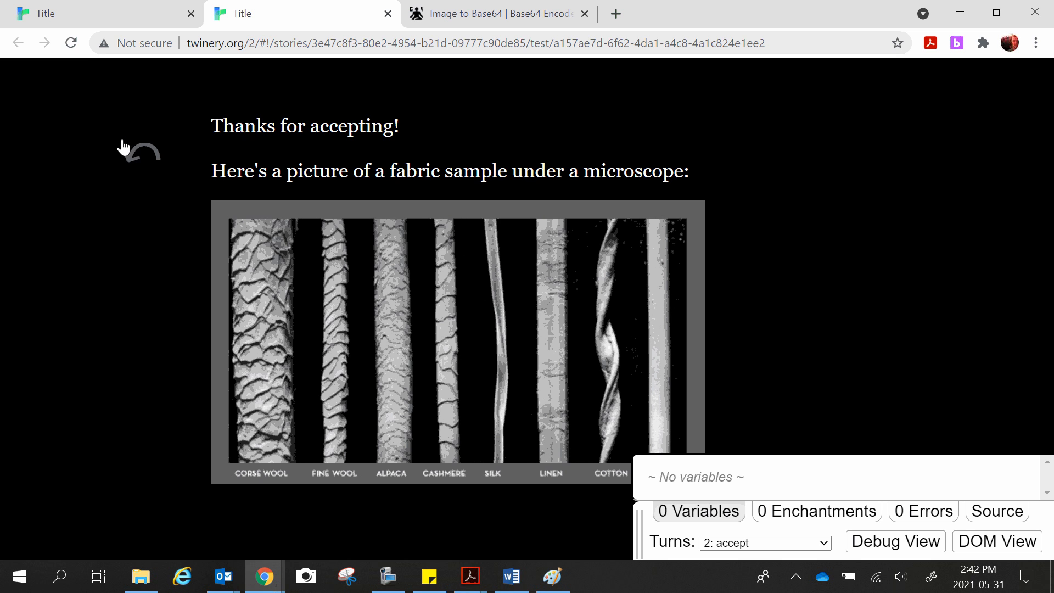
pyautogui.click(140, 153)
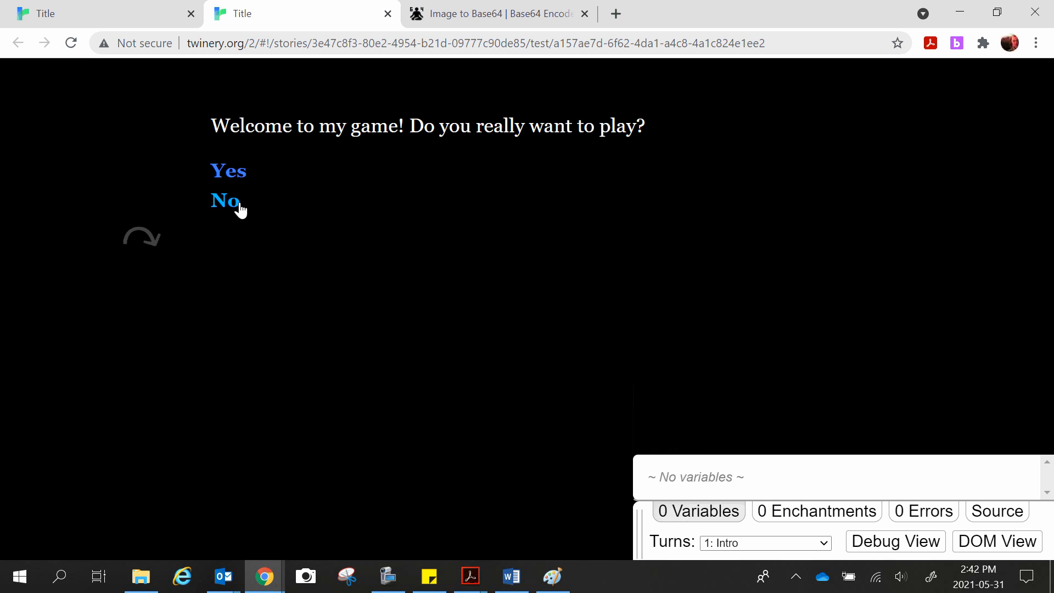
pyautogui.click(239, 204)
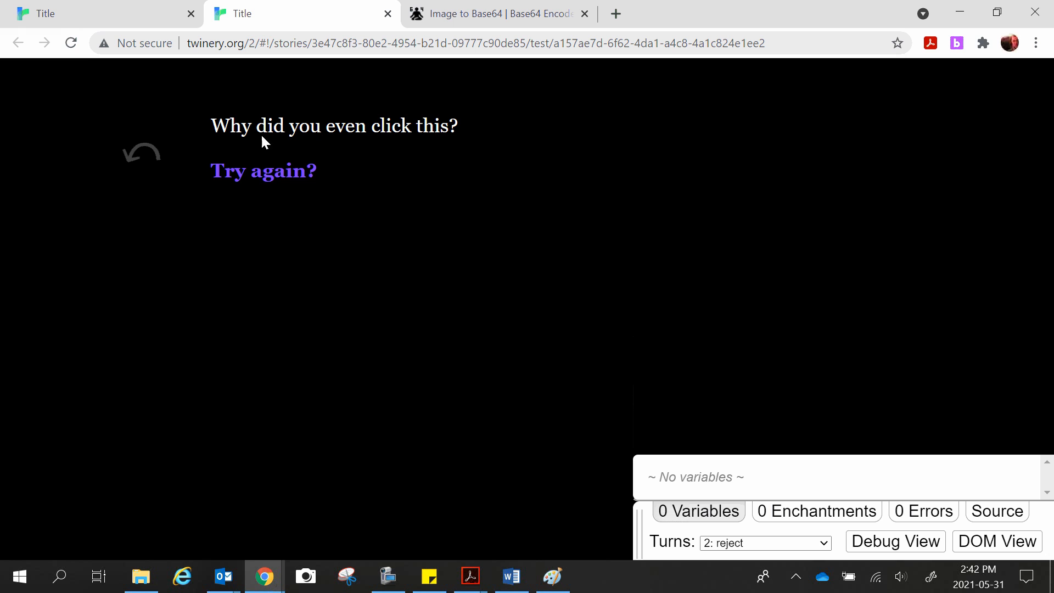
pyautogui.click(298, 172)
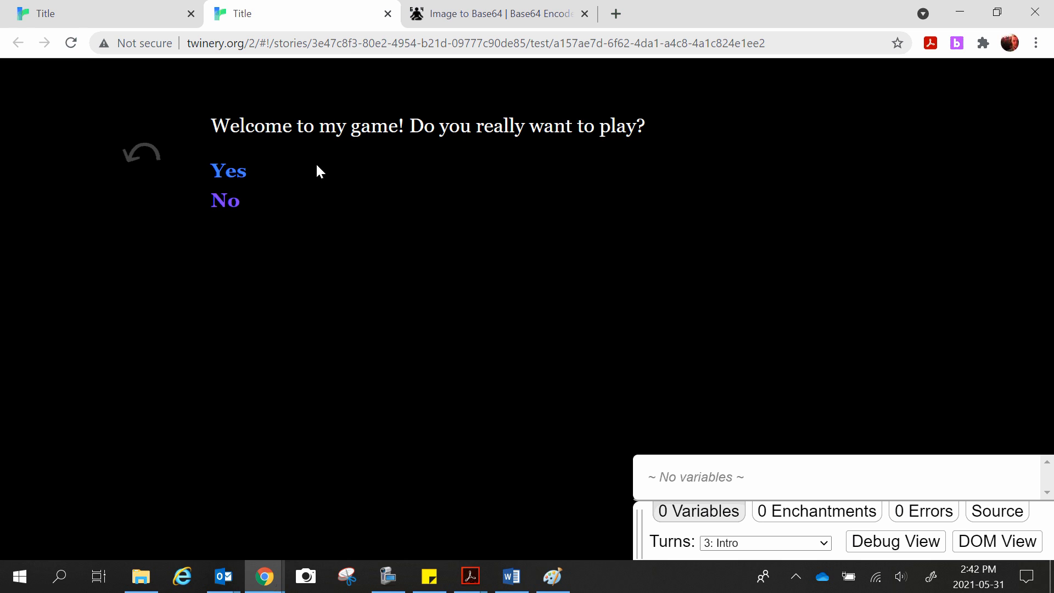
pyautogui.click(388, 14)
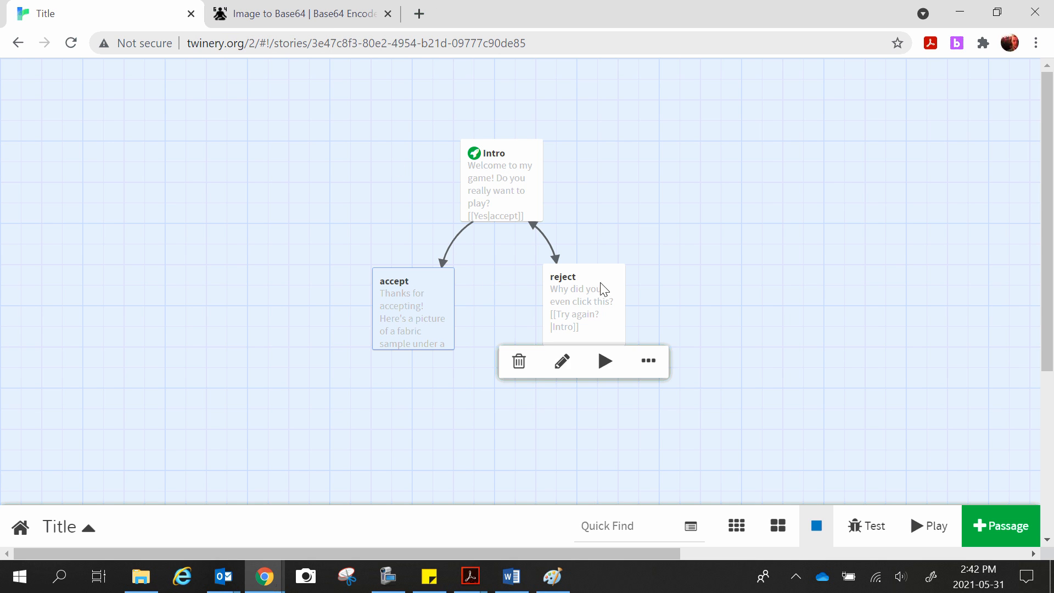